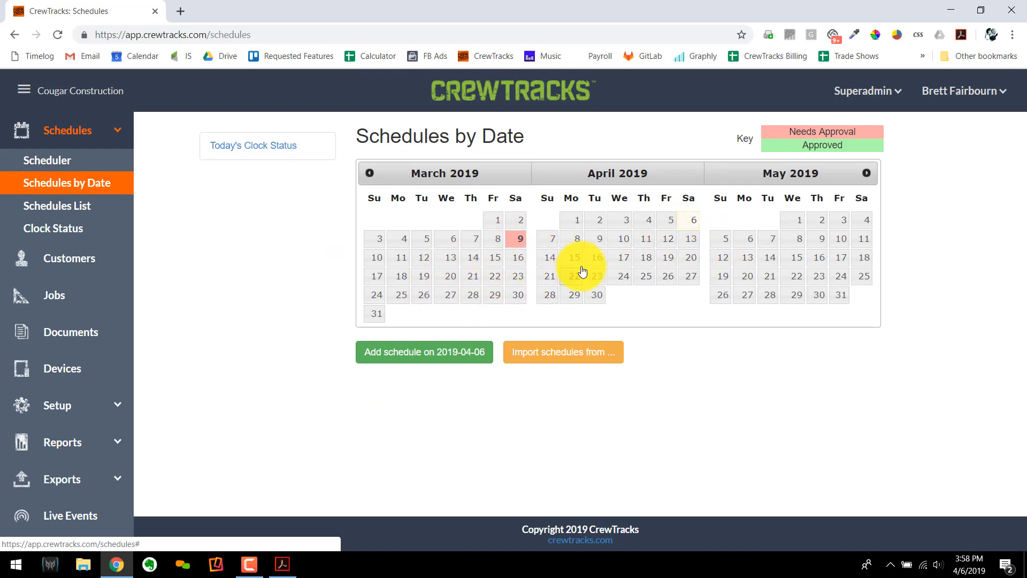
Open the sidewalk crew's schedule for 2019-03-09 for editing.
{"action": "left_click", "coordinate": [694, 220]}
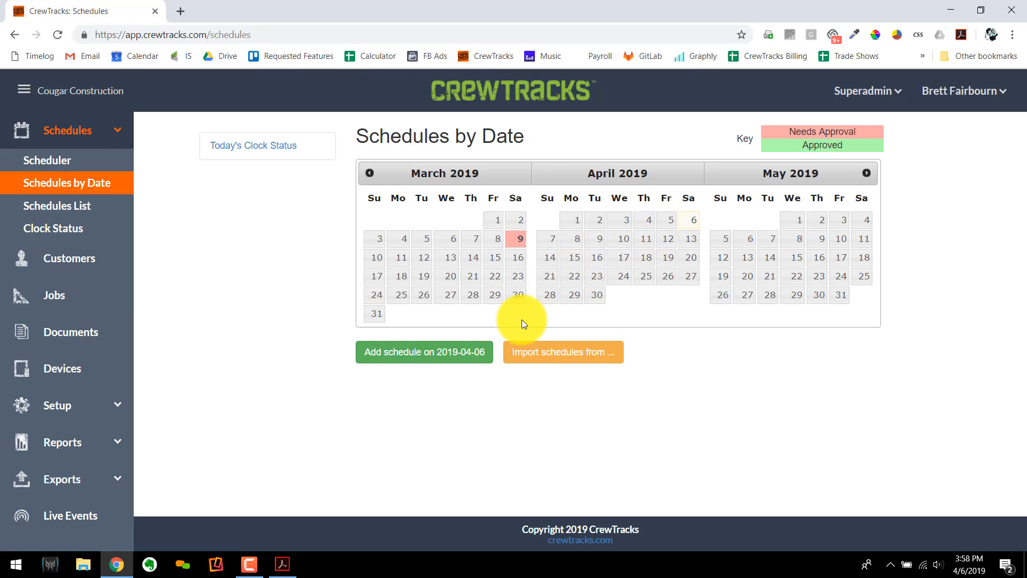
{"action": "left_click", "coordinate": [517, 239]}
{"action": "left_click", "coordinate": [436, 357]}
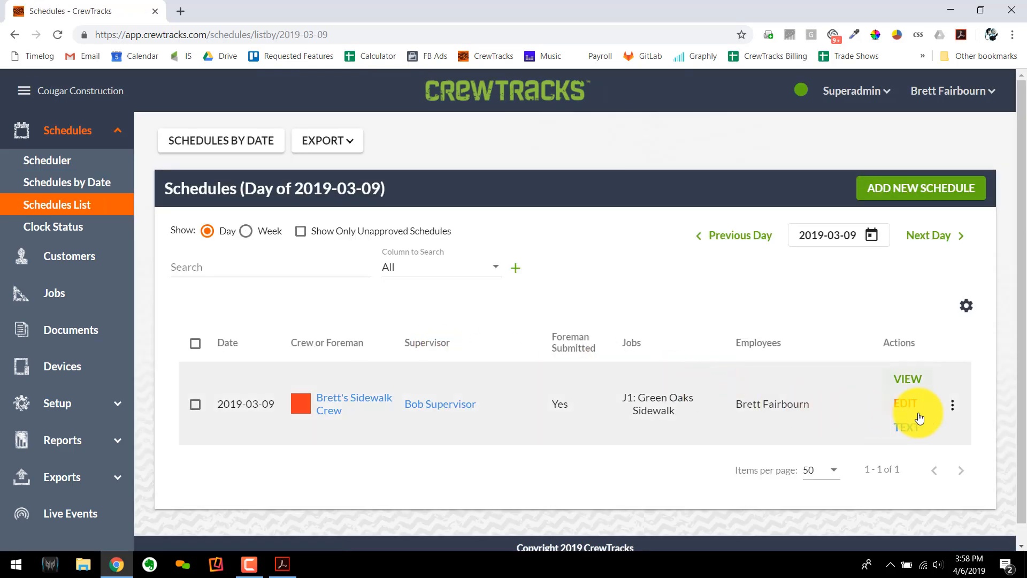
{"action": "left_click", "coordinate": [906, 405]}
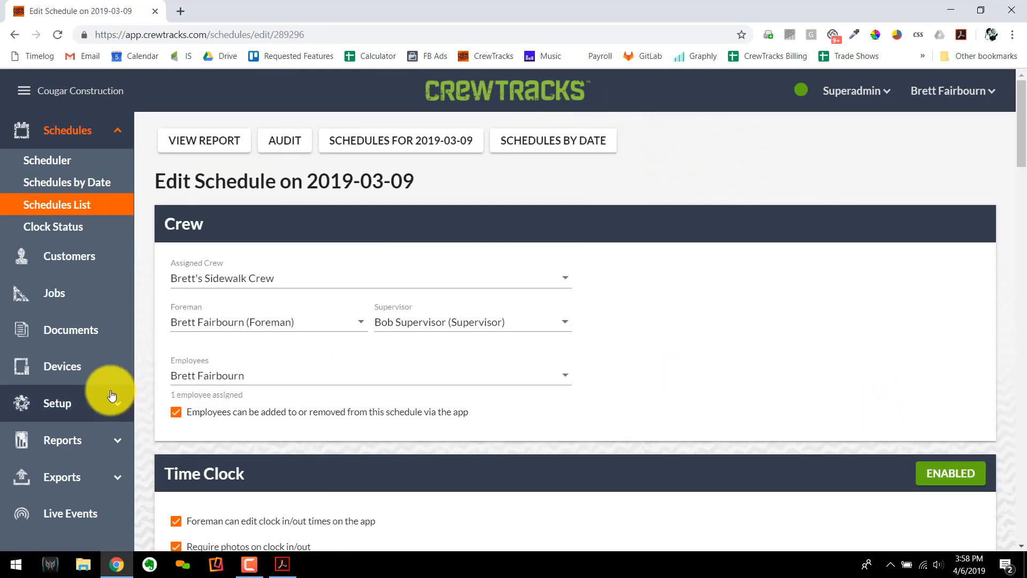
Review the schedule's Included Documents list, checking the context and name of the JHA example.pdf entry.
{"action": "scroll", "coordinate": [152, 368], "scroll_direction": "down", "scroll_amount": 10}
{"action": "scroll", "coordinate": [153, 368], "scroll_direction": "down", "scroll_amount": 15}
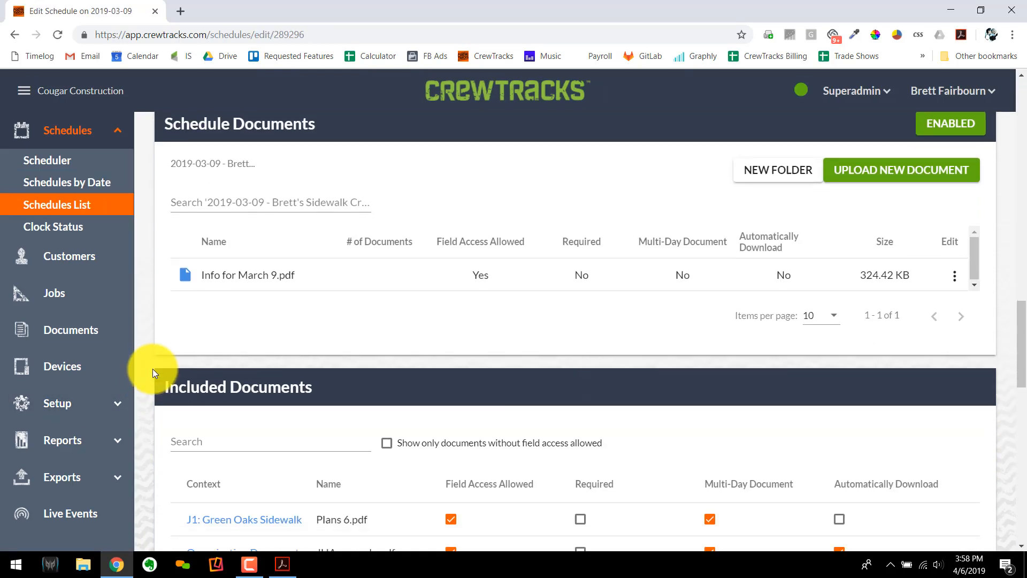
{"action": "scroll", "coordinate": [153, 368], "scroll_direction": "up", "scroll_amount": 1}
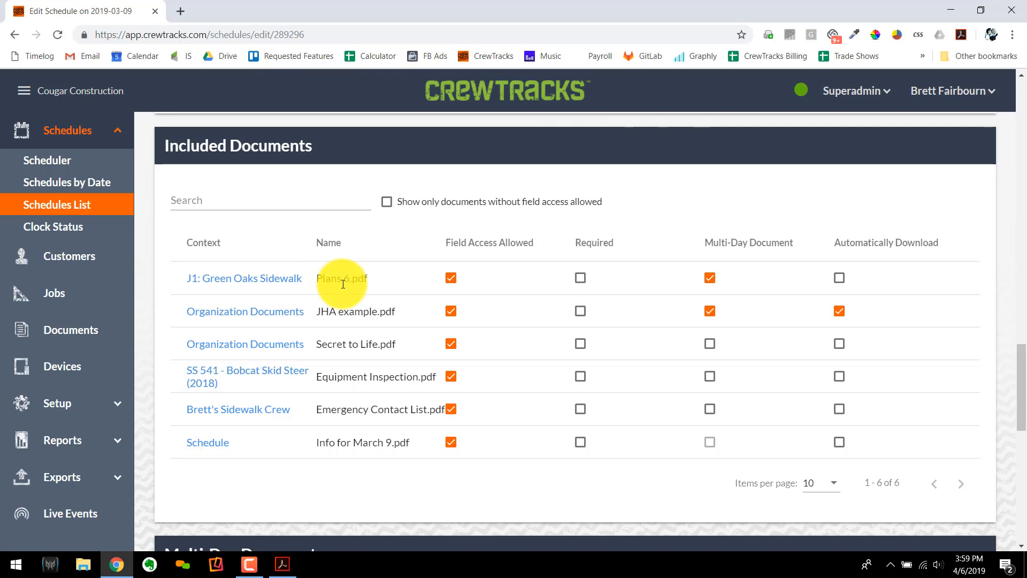
{"action": "left_click_drag", "start_coordinate": [311, 316], "coordinate": [179, 318]}
{"action": "left_click", "coordinate": [169, 315]}
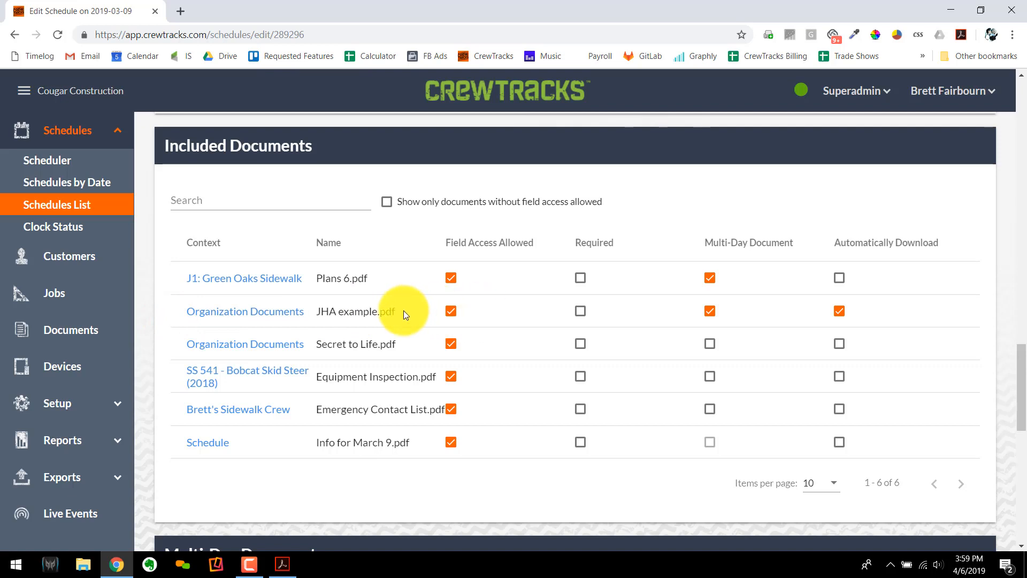
{"action": "left_click_drag", "start_coordinate": [399, 316], "coordinate": [310, 314]}
{"action": "left_click", "coordinate": [417, 313]}
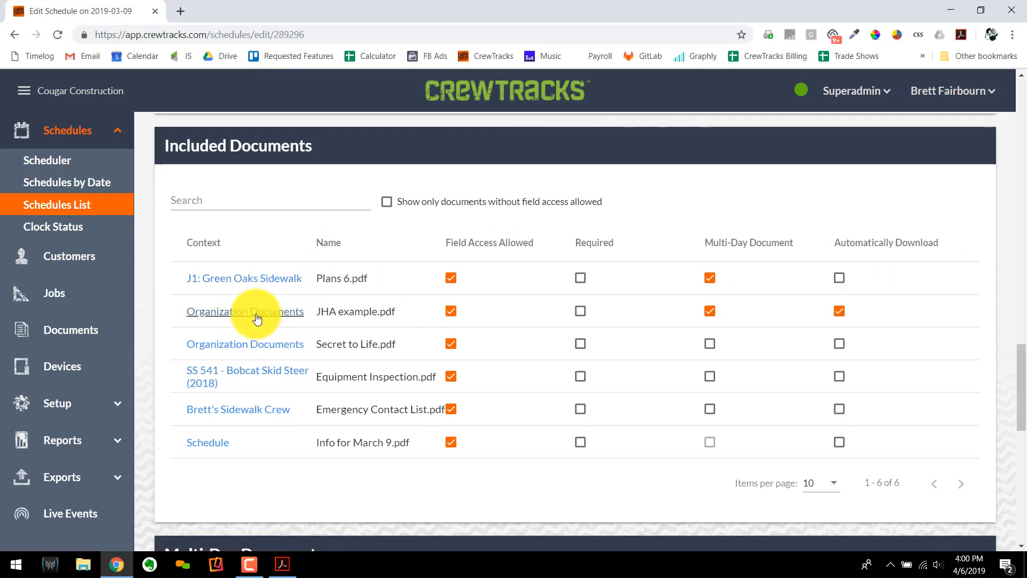
Open the schedule's daily report and find its Submitted Documents section.
{"action": "scroll", "coordinate": [246, 317], "scroll_direction": "up", "scroll_amount": 10}
{"action": "scroll", "coordinate": [226, 316], "scroll_direction": "up", "scroll_amount": 5}
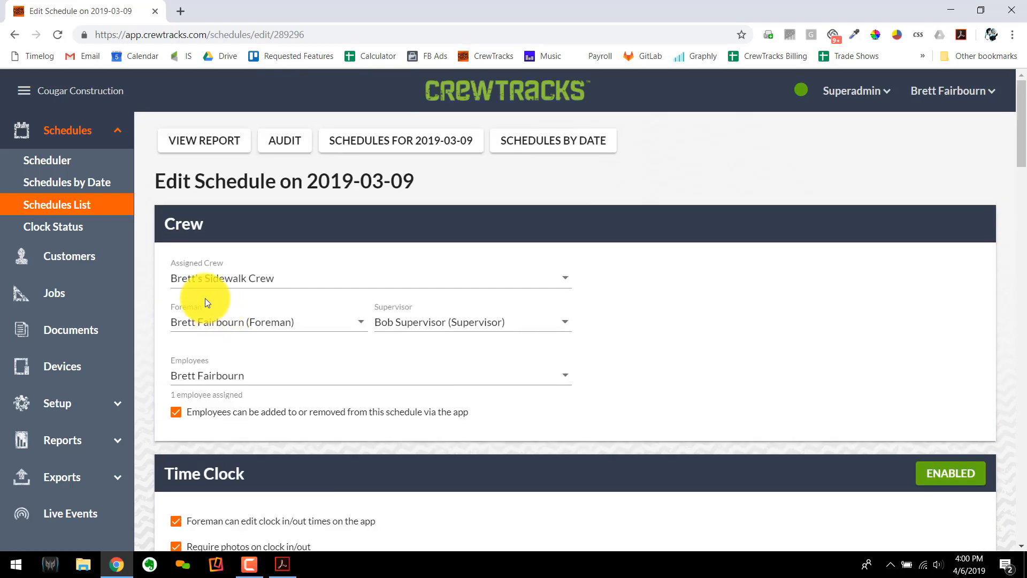
{"action": "left_click", "coordinate": [179, 148]}
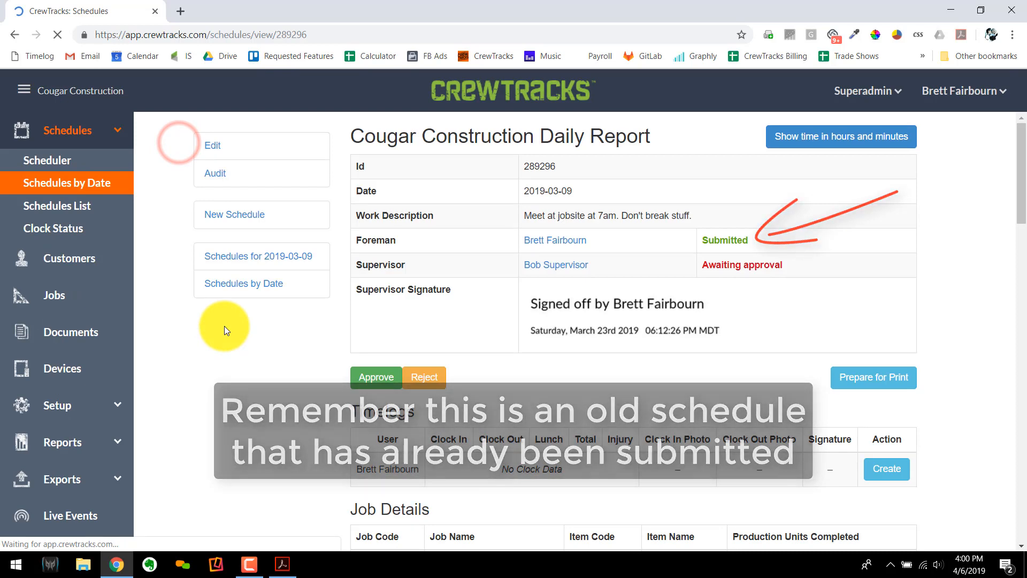
{"action": "scroll", "coordinate": [201, 361], "scroll_direction": "down", "scroll_amount": 10}
{"action": "scroll", "coordinate": [207, 367], "scroll_direction": "down", "scroll_amount": 8}
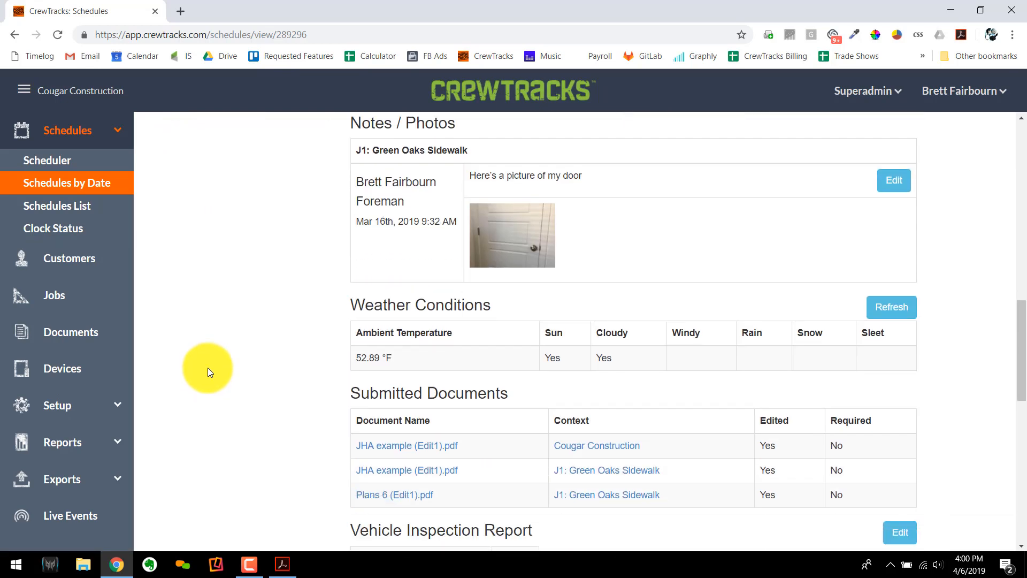
Examine the document names and contexts of the two JHA example (Edit1).pdf submissions and Plans 6 (Edit1).pdf.
{"action": "left_click_drag", "start_coordinate": [472, 307], "coordinate": [326, 317]}
{"action": "left_click", "coordinate": [325, 316]}
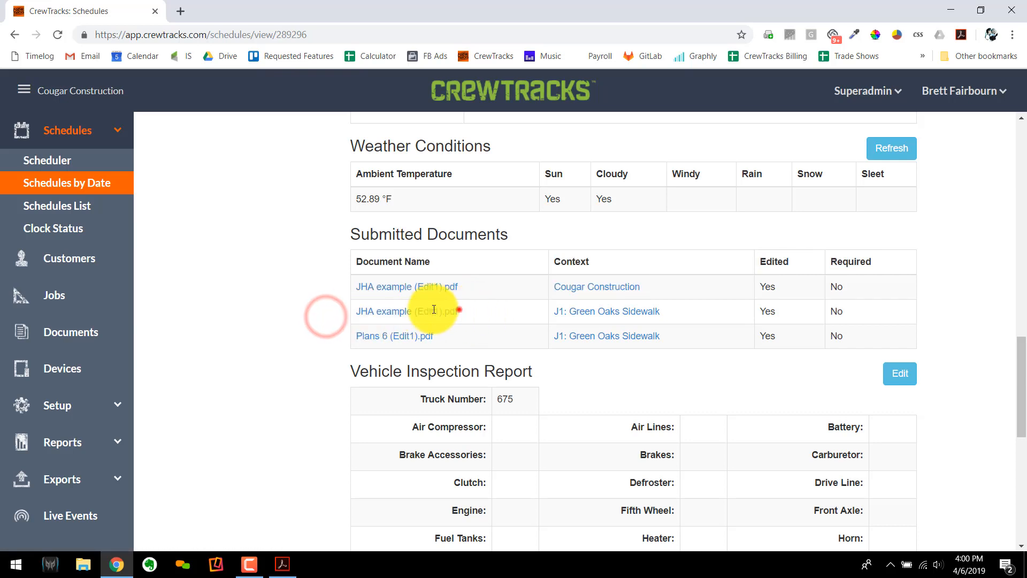
{"action": "left_click_drag", "start_coordinate": [459, 309], "coordinate": [407, 311]}
{"action": "left_click_drag", "start_coordinate": [675, 310], "coordinate": [586, 316]}
{"action": "left_click", "coordinate": [724, 310]}
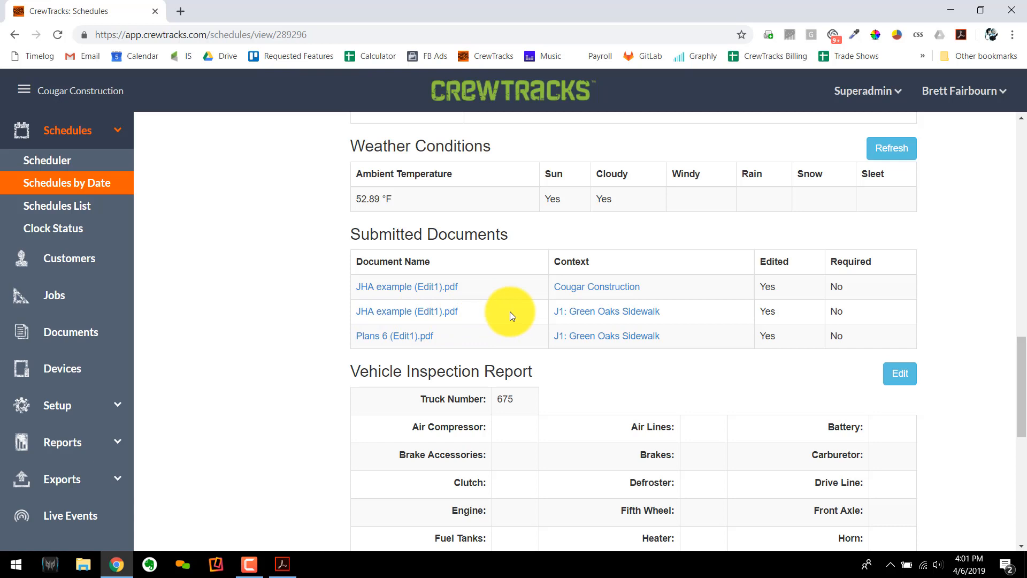
{"action": "triple_click", "coordinate": [672, 311]}
{"action": "left_click_drag", "start_coordinate": [507, 313], "coordinate": [339, 316]}
{"action": "left_click", "coordinate": [721, 317]}
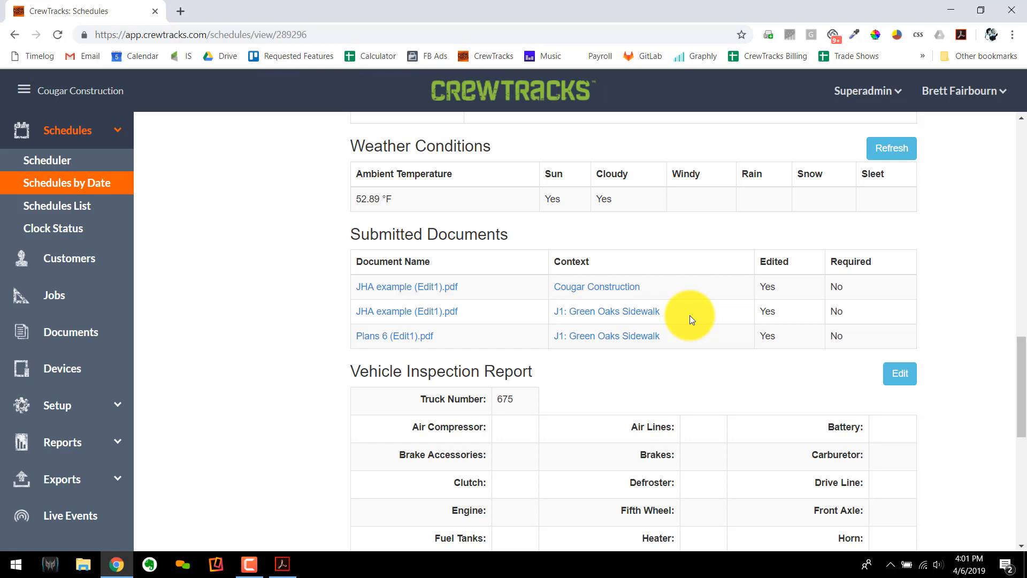
{"action": "left_click_drag", "start_coordinate": [656, 289], "coordinate": [351, 294]}
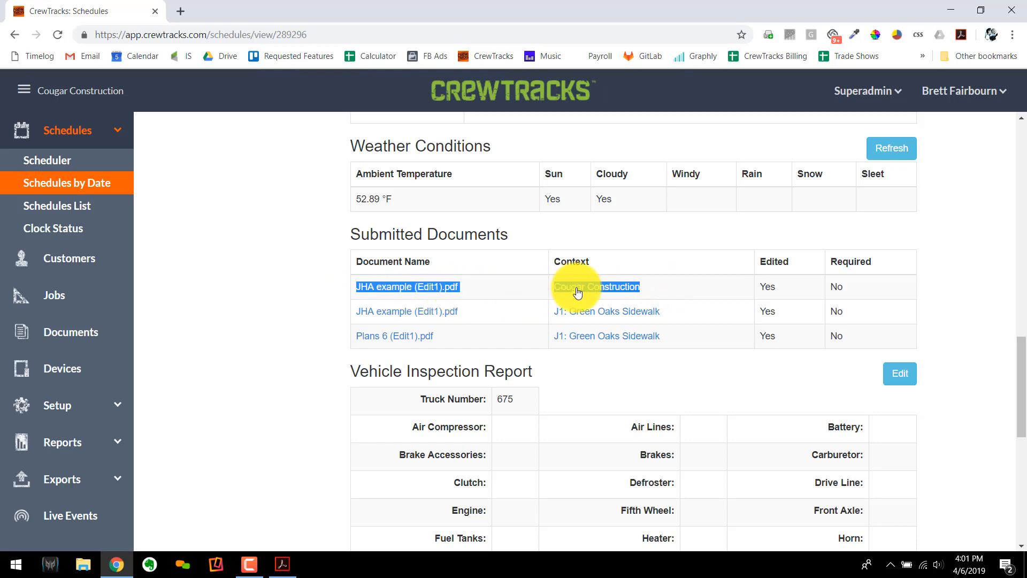
{"action": "left_click", "coordinate": [723, 335]}
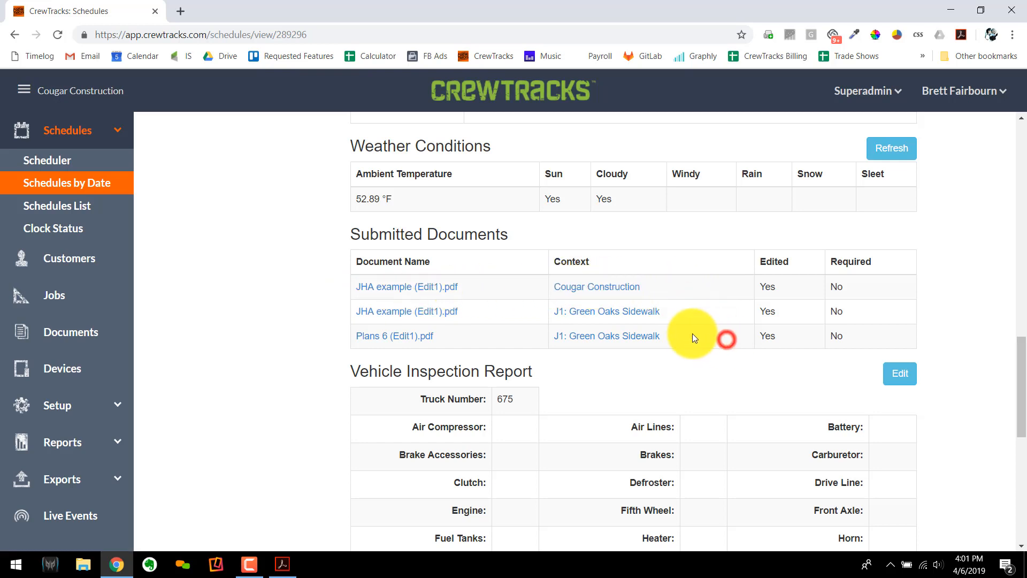
{"action": "left_click_drag", "start_coordinate": [679, 337], "coordinate": [353, 350]}
{"action": "left_click", "coordinate": [603, 355]}
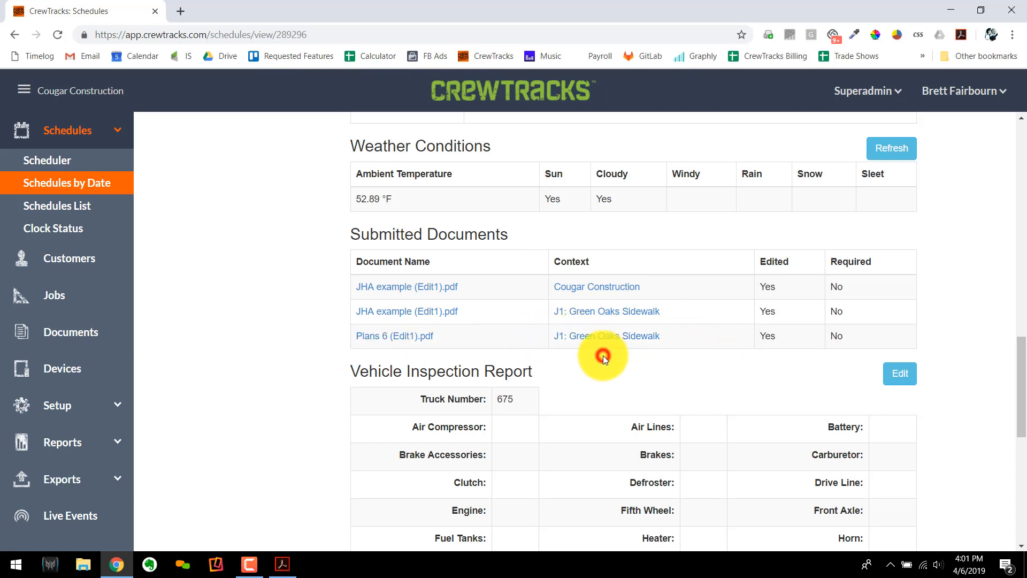
{"action": "left_click_drag", "start_coordinate": [348, 235], "coordinate": [525, 235]}
{"action": "left_click", "coordinate": [525, 235]}
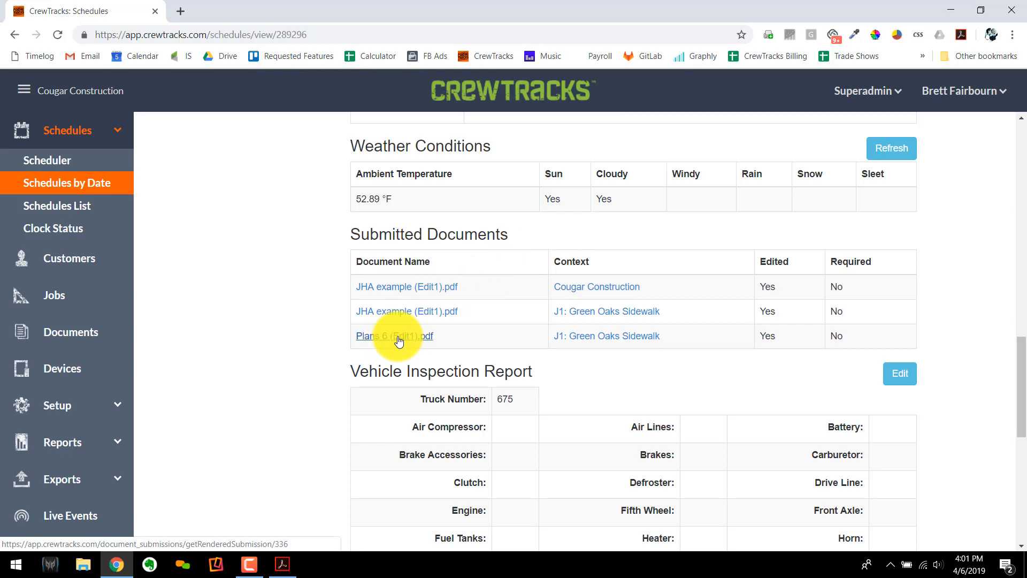
Start a new schedule on 2019-04-06 and assign the sidewalk crew to it.
{"action": "left_click", "coordinate": [56, 212]}
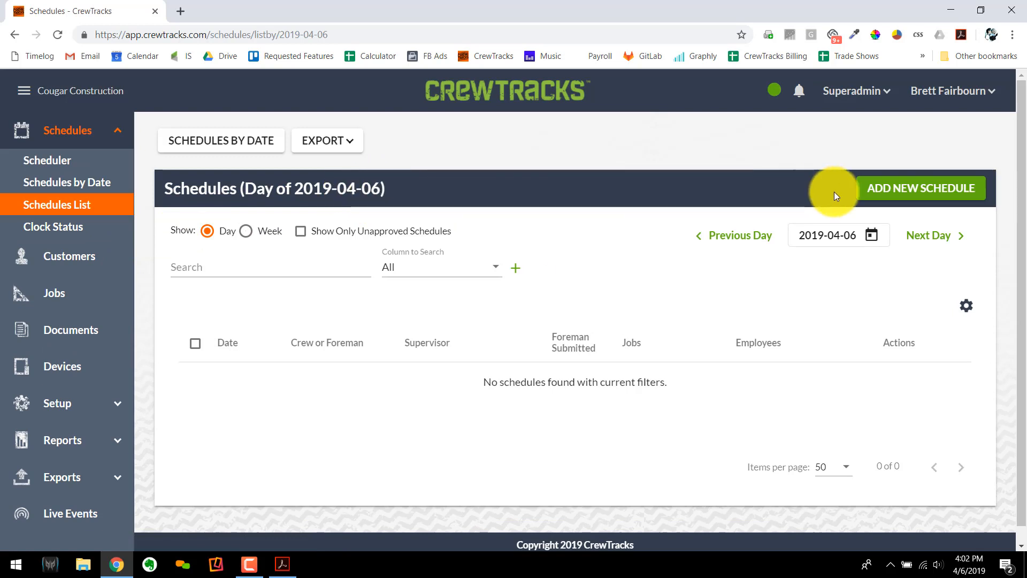
{"action": "left_click", "coordinate": [886, 192]}
{"action": "left_click", "coordinate": [408, 279]}
{"action": "scroll", "coordinate": [321, 345], "scroll_direction": "down", "scroll_amount": 3}
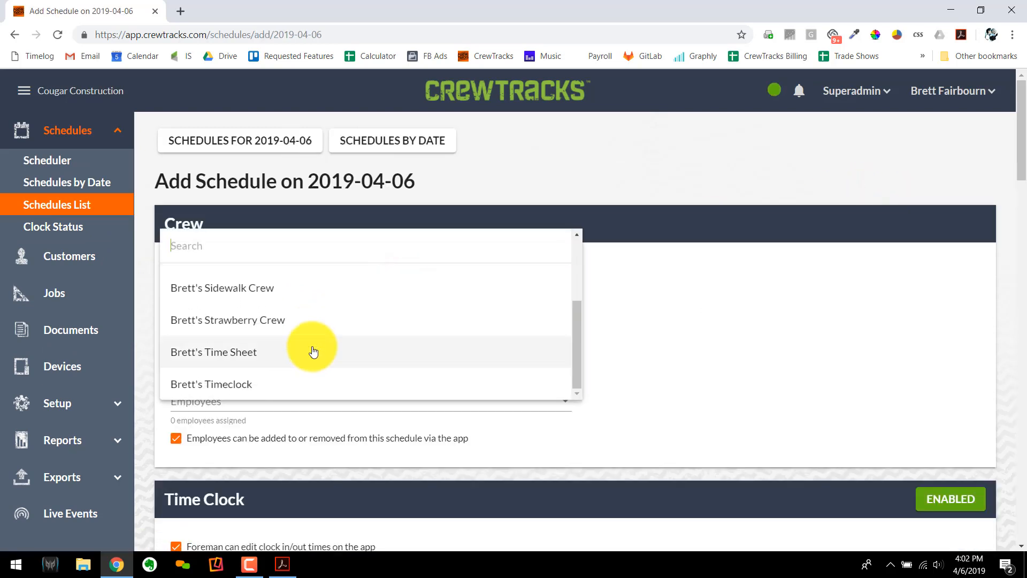
{"action": "left_click", "coordinate": [244, 303]}
{"action": "left_click", "coordinate": [624, 300]}
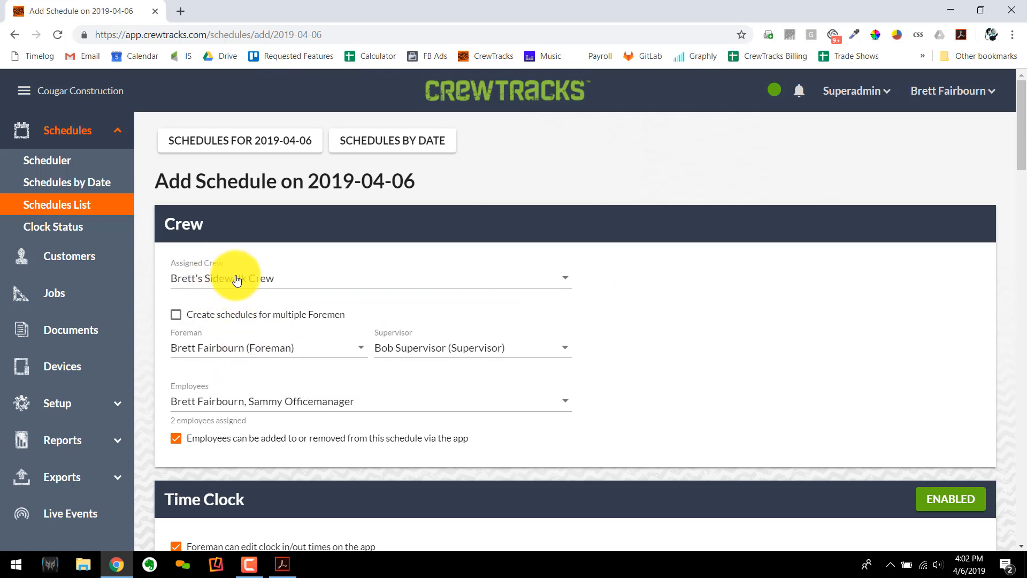
Switch the schedule's foreman to the supervisor, and restore the original foreman.
{"action": "left_click", "coordinate": [251, 352]}
{"action": "left_click", "coordinate": [230, 321]}
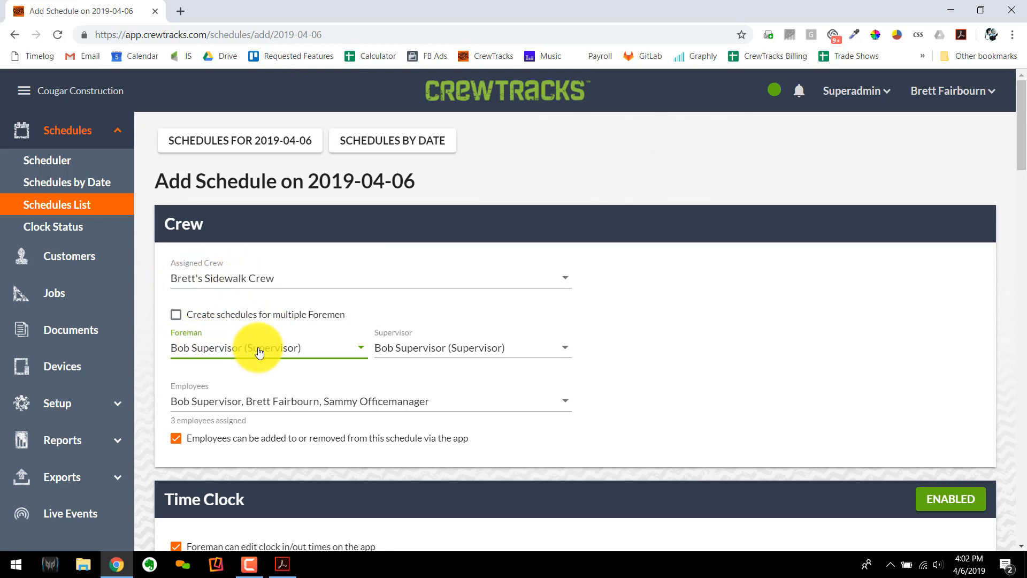
{"action": "left_click", "coordinate": [314, 350]}
{"action": "left_click", "coordinate": [244, 377]}
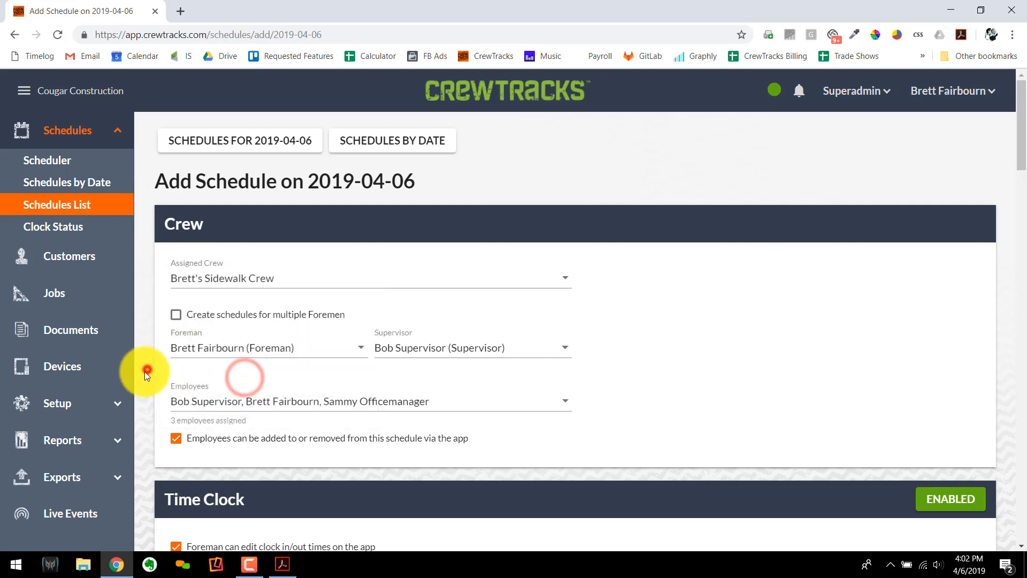
In the schedule's equipment, select SS 541 - Bobcat Skid Steer (2018) and deselect SS 483 - Bobcat Skid Steer (2016).
{"action": "scroll", "coordinate": [146, 370], "scroll_direction": "down", "scroll_amount": 15}
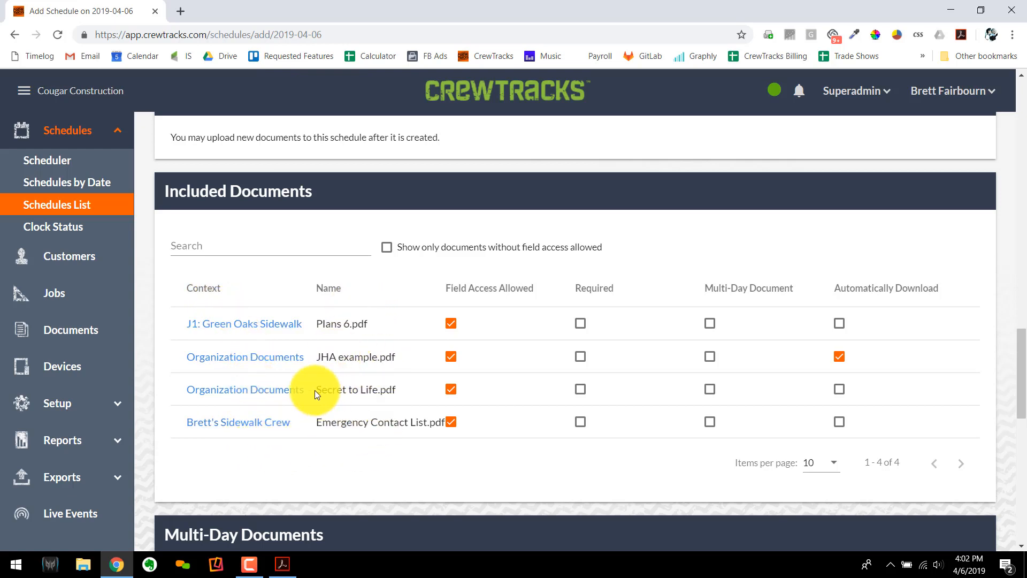
{"action": "scroll", "coordinate": [315, 380], "scroll_direction": "up", "scroll_amount": 1}
{"action": "scroll", "coordinate": [314, 381], "scroll_direction": "up", "scroll_amount": 5}
{"action": "scroll", "coordinate": [270, 317], "scroll_direction": "up", "scroll_amount": 2}
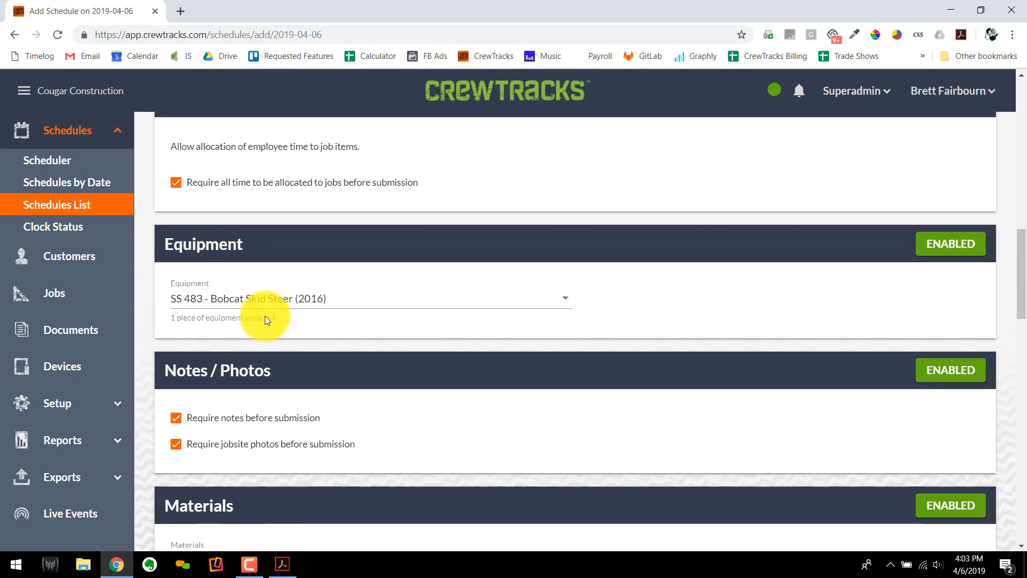
{"action": "left_click", "coordinate": [259, 296]}
{"action": "left_click", "coordinate": [237, 332]}
{"action": "left_click", "coordinate": [223, 308]}
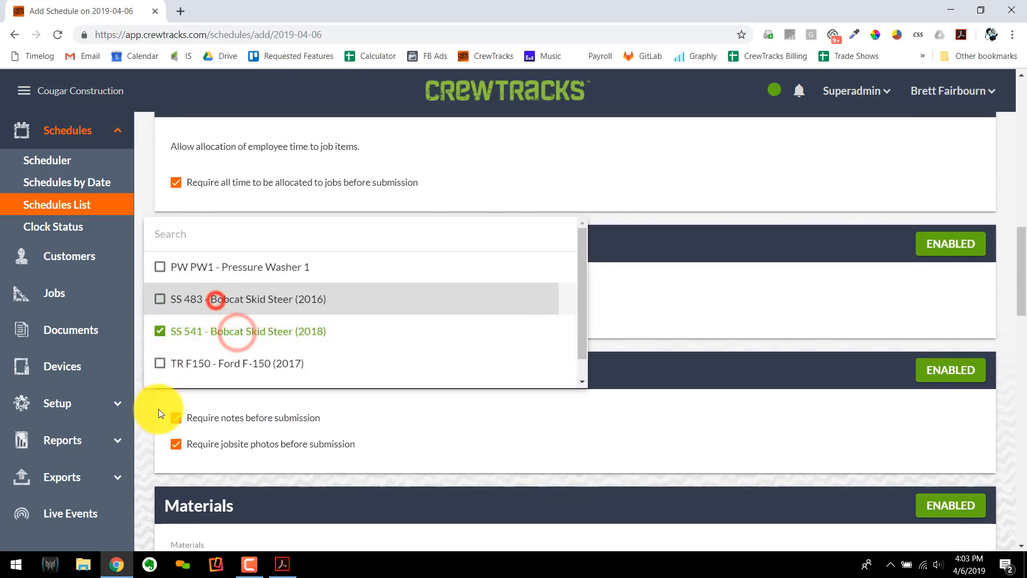
{"action": "left_click", "coordinate": [149, 423]}
Mark Plans 6.pdf and JHA example.pdf as multi-day documents in the Included Documents list.
{"action": "scroll", "coordinate": [149, 422], "scroll_direction": "down", "scroll_amount": 8}
{"action": "scroll", "coordinate": [150, 423], "scroll_direction": "down", "scroll_amount": 2}
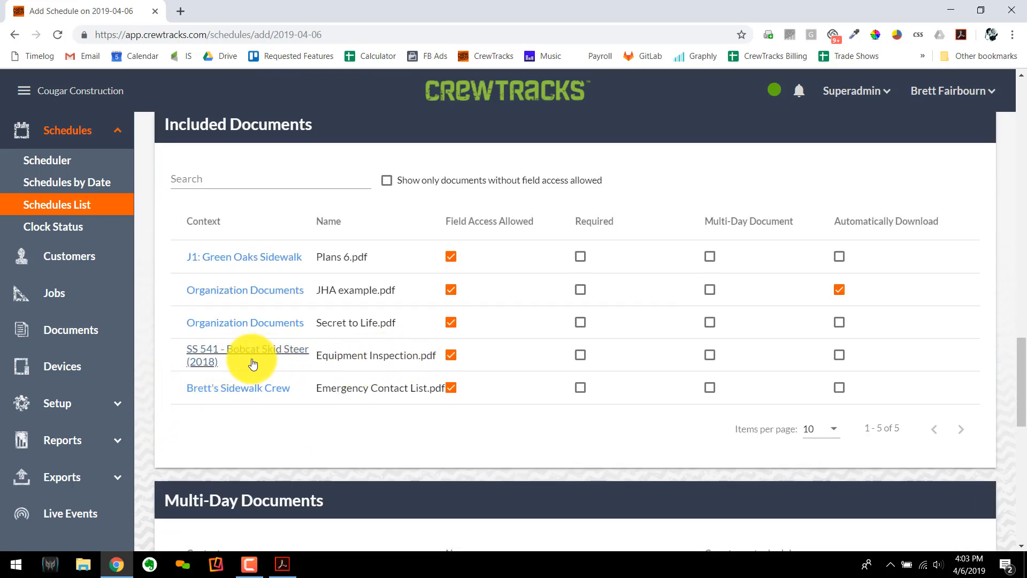
{"action": "scroll", "coordinate": [336, 313], "scroll_direction": "down", "scroll_amount": 4}
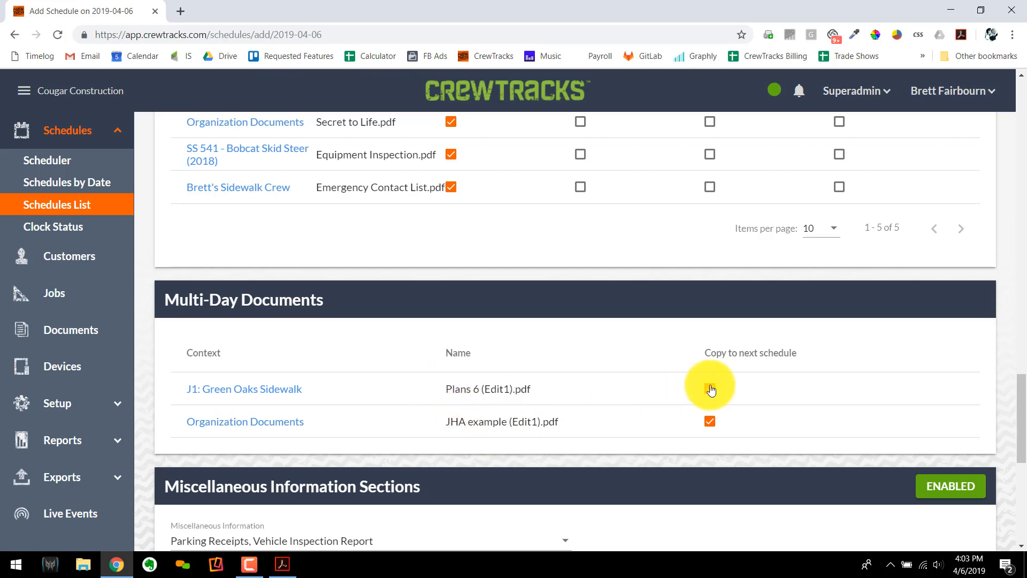
{"action": "scroll", "coordinate": [601, 411], "scroll_direction": "up", "scroll_amount": 7}
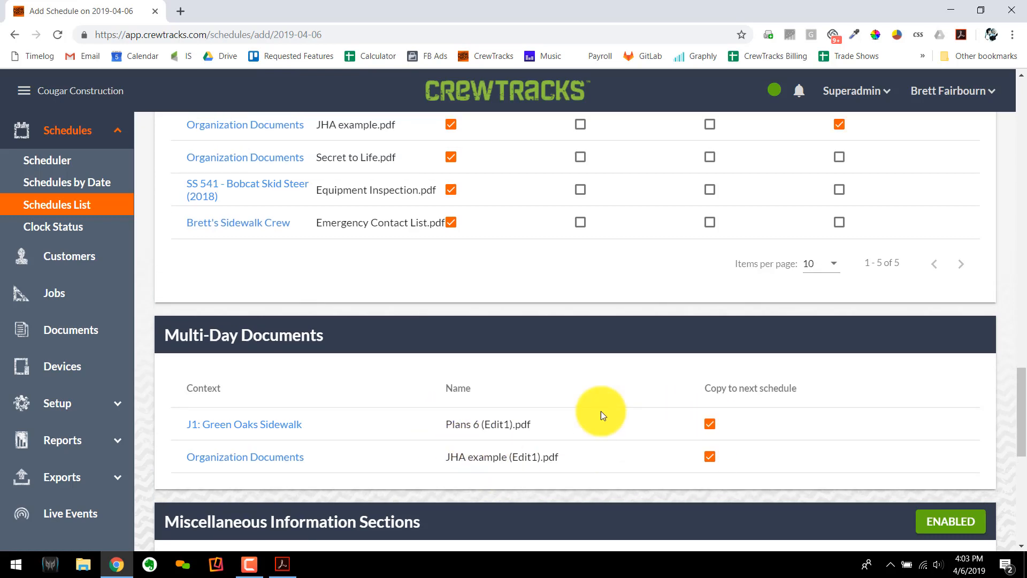
{"action": "scroll", "coordinate": [601, 412], "scroll_direction": "down", "scroll_amount": 5}
{"action": "left_click", "coordinate": [712, 190]}
{"action": "left_click", "coordinate": [711, 224]}
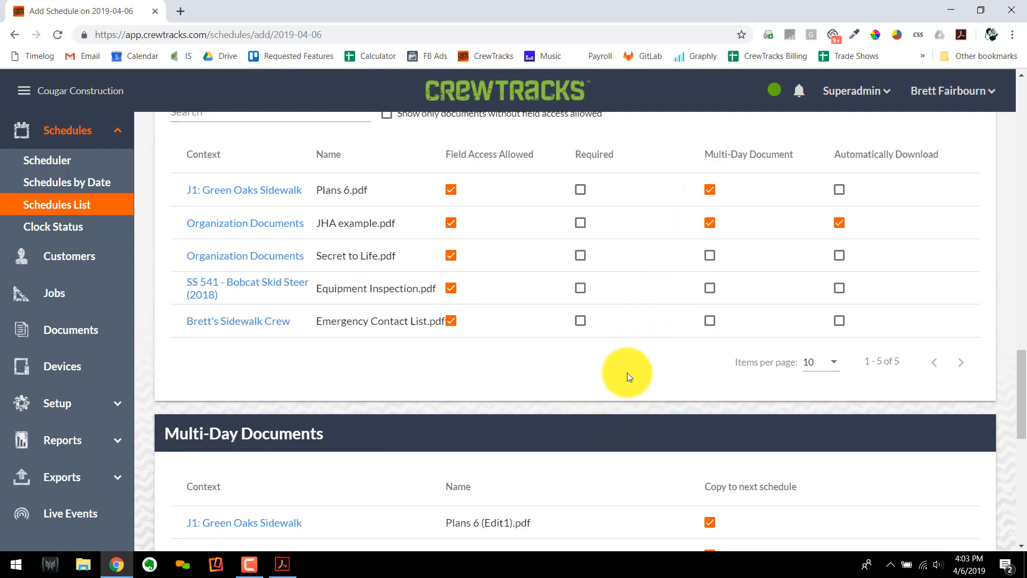
Turn off copying to the next schedule for the multi-day documents Plans 6 (Edit1).pdf and JHA example (Edit1).pdf.
{"action": "scroll", "coordinate": [626, 373], "scroll_direction": "down", "scroll_amount": 2}
{"action": "scroll", "coordinate": [695, 412], "scroll_direction": "up", "scroll_amount": 1}
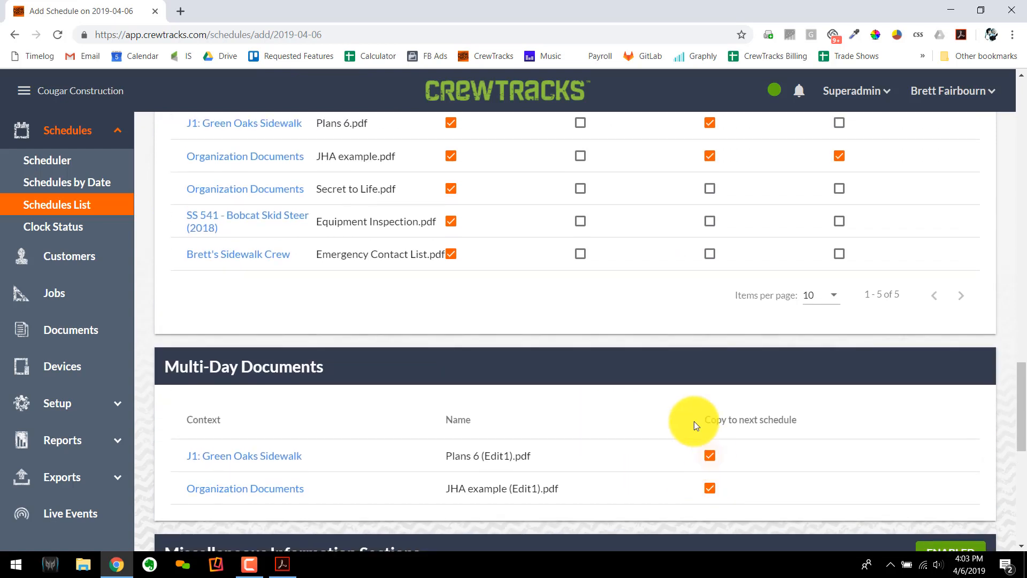
{"action": "scroll", "coordinate": [706, 452], "scroll_direction": "up", "scroll_amount": 1}
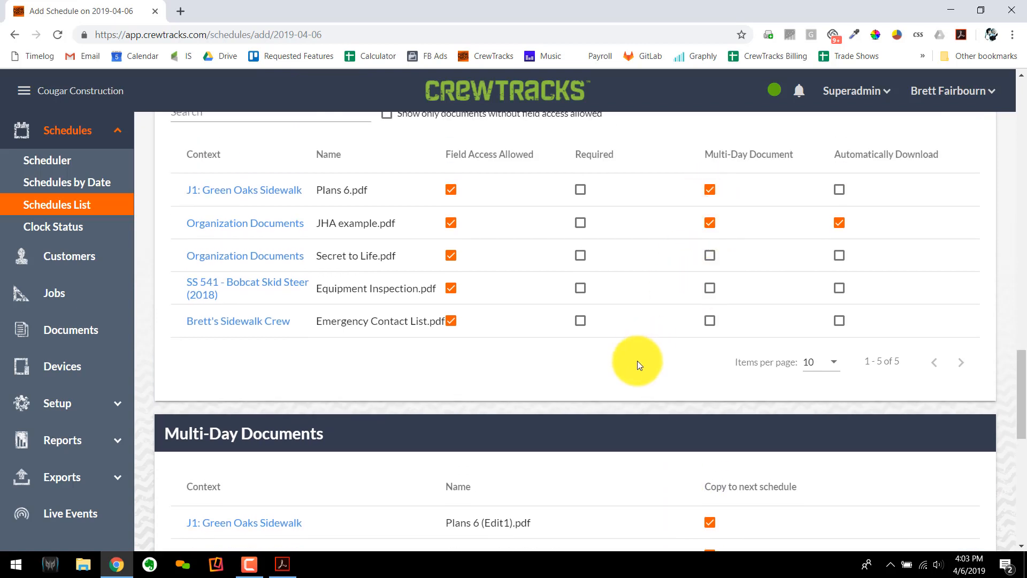
{"action": "scroll", "coordinate": [638, 361], "scroll_direction": "down", "scroll_amount": 1}
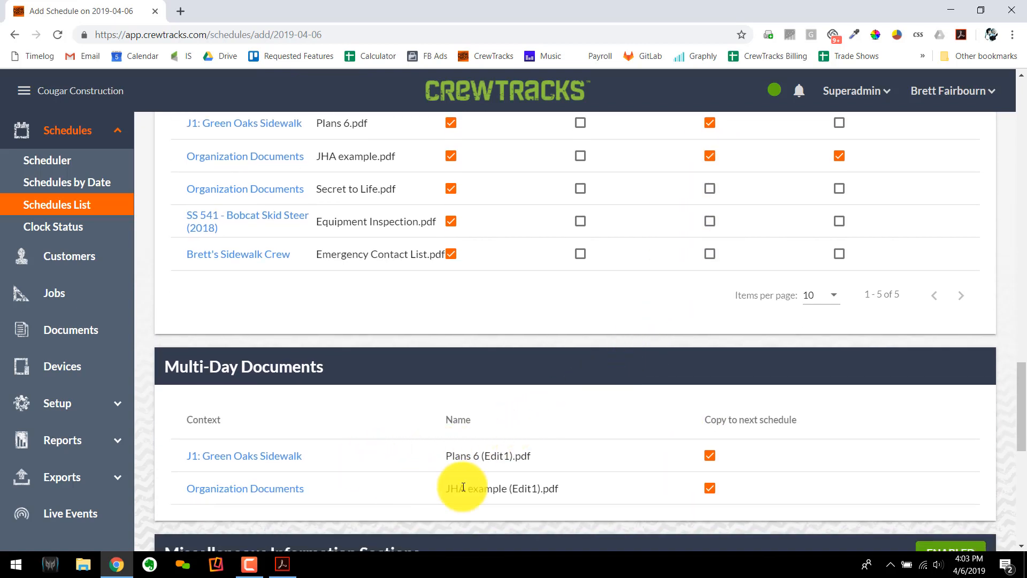
{"action": "scroll", "coordinate": [650, 396], "scroll_direction": "up", "scroll_amount": 1}
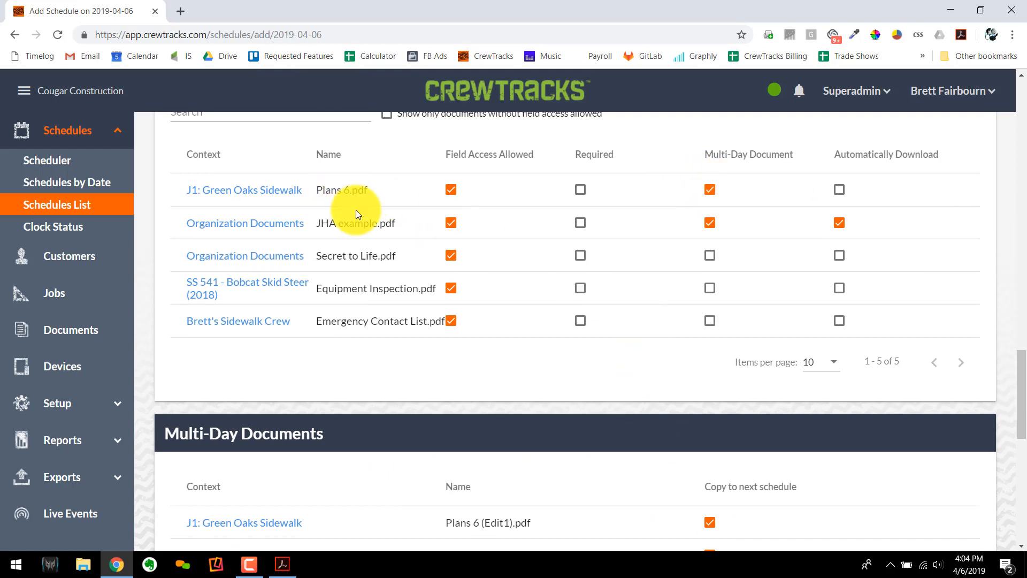
{"action": "scroll", "coordinate": [656, 342], "scroll_direction": "down", "scroll_amount": 1}
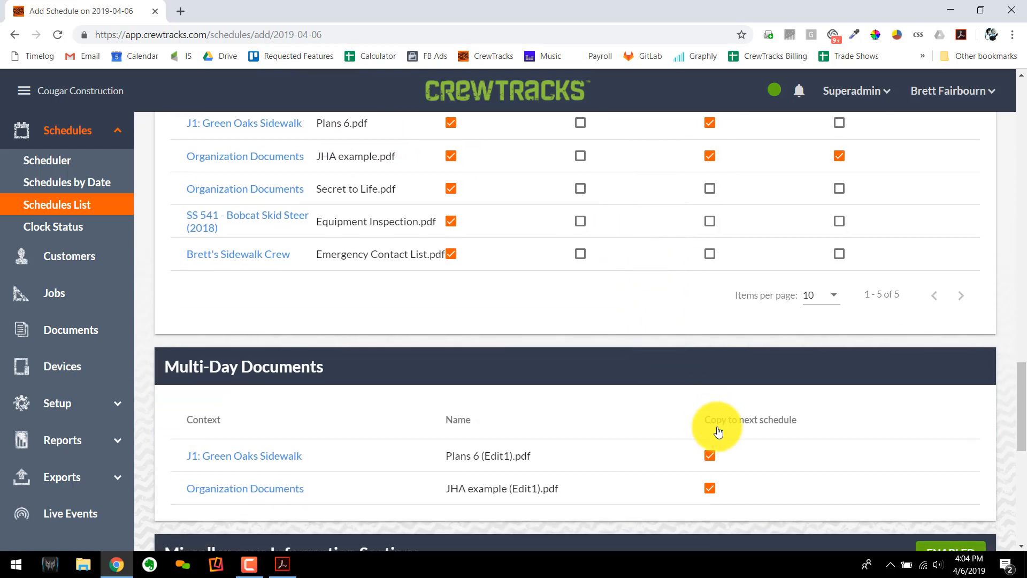
{"action": "left_click", "coordinate": [710, 456]}
{"action": "left_click", "coordinate": [710, 489]}
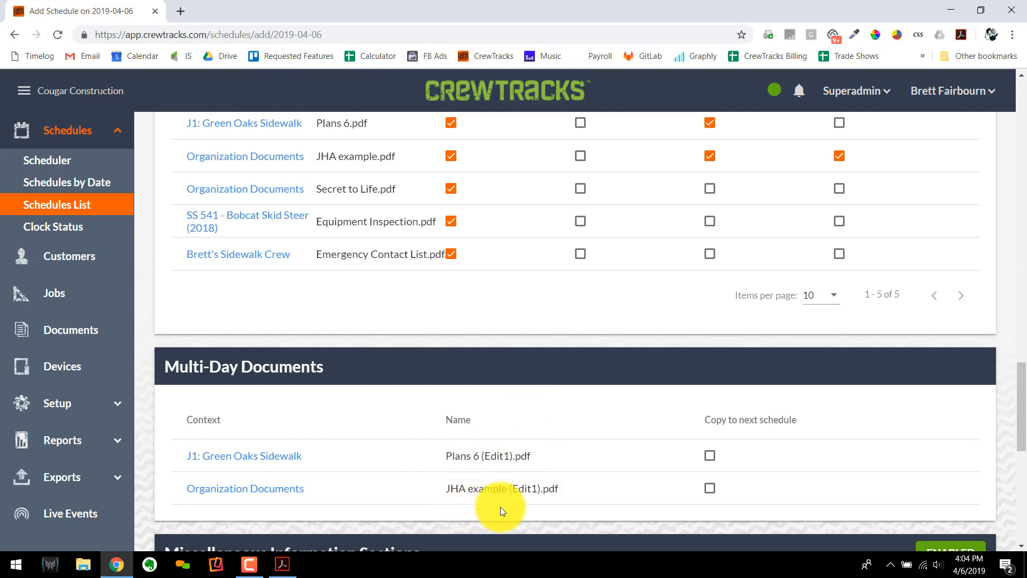
Turn copying to the next schedule back on for Plans 6 (Edit1).pdf and JHA example (Edit1).pdf, and save the schedule.
{"action": "scroll", "coordinate": [569, 360], "scroll_direction": "up", "scroll_amount": 1}
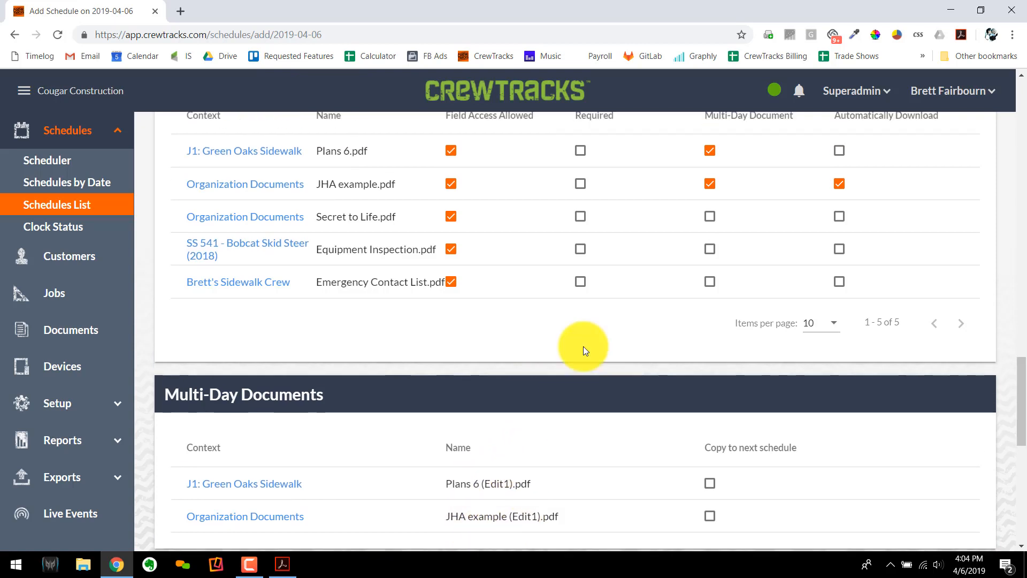
{"action": "left_click", "coordinate": [708, 189]}
{"action": "scroll", "coordinate": [653, 359], "scroll_direction": "down", "scroll_amount": 1}
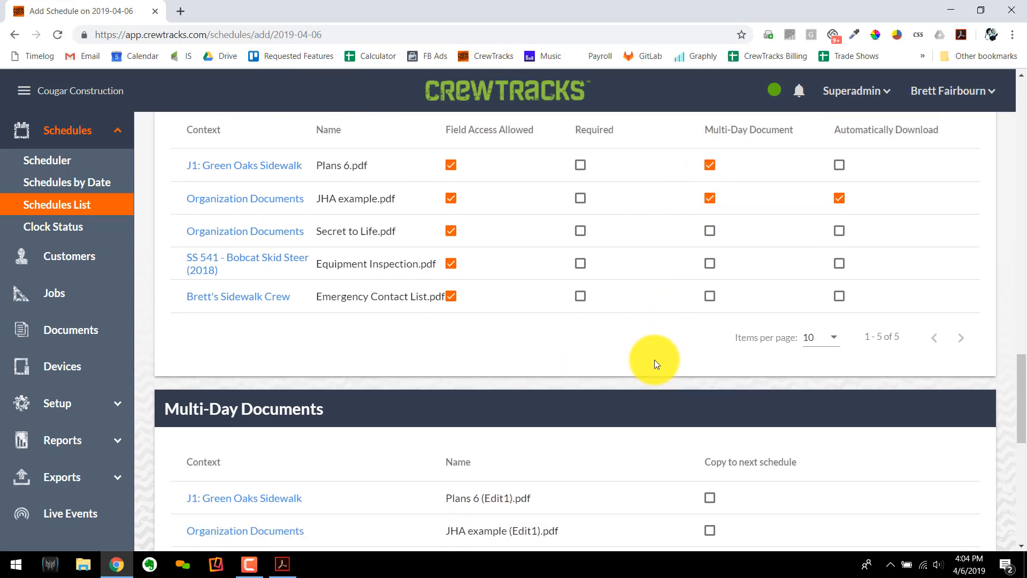
{"action": "left_click", "coordinate": [711, 456]}
{"action": "left_click", "coordinate": [710, 488]}
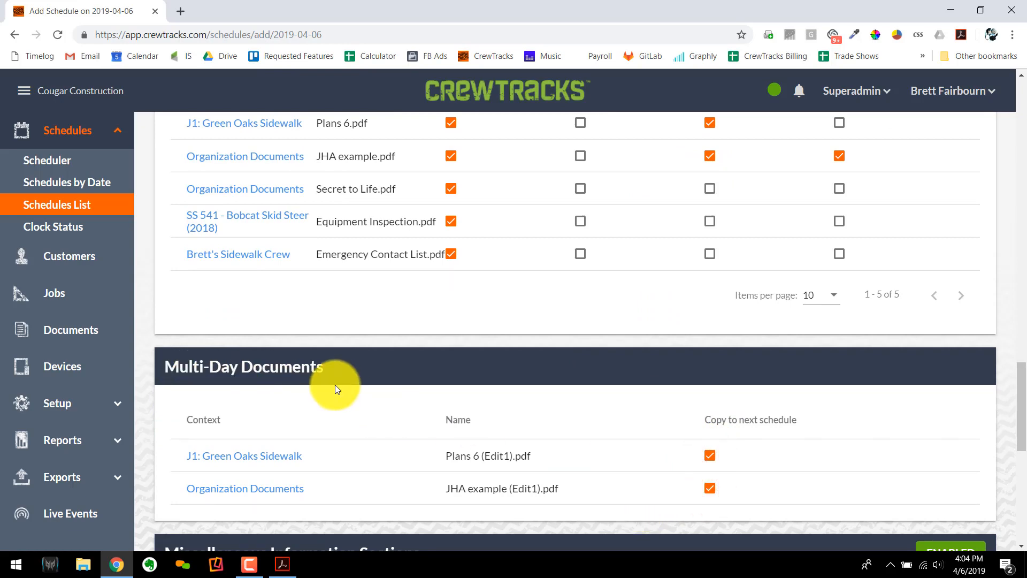
{"action": "scroll", "coordinate": [332, 389], "scroll_direction": "down", "scroll_amount": 1}
{"action": "scroll", "coordinate": [327, 399], "scroll_direction": "down", "scroll_amount": 10}
{"action": "left_click", "coordinate": [219, 471]}
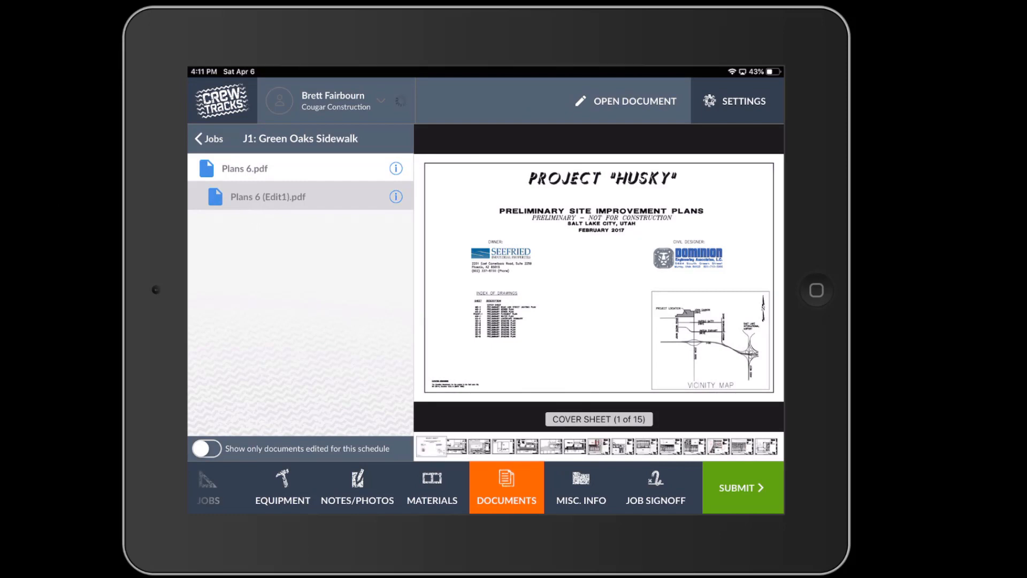
In the CrewTracks tablet app, leave the job's documents and open JHA example (Edit1).pdf from the Organization folder.
{"action": "left_click", "coordinate": [209, 139]}
{"action": "left_click", "coordinate": [209, 138]}
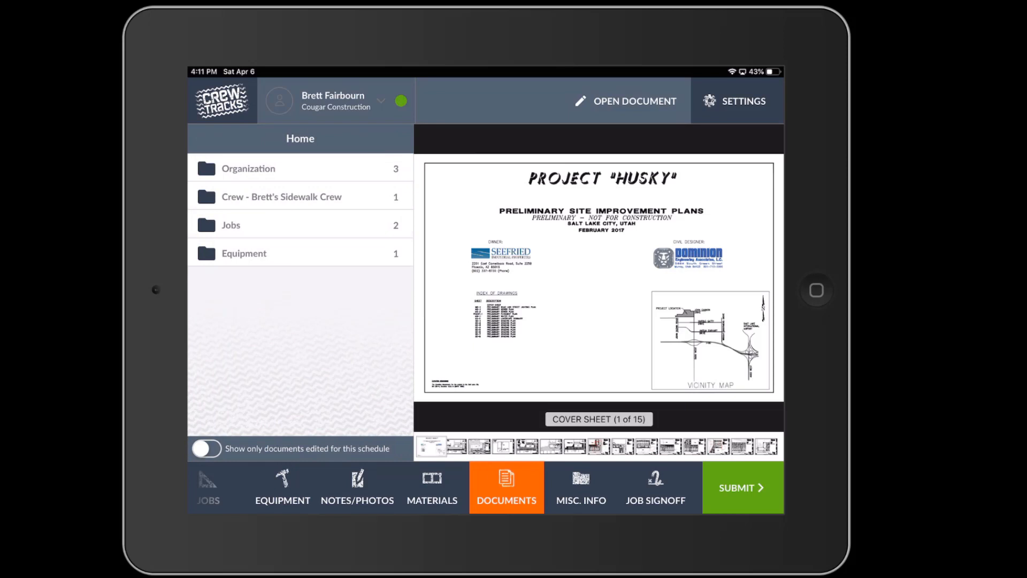
{"action": "left_click", "coordinate": [300, 169]}
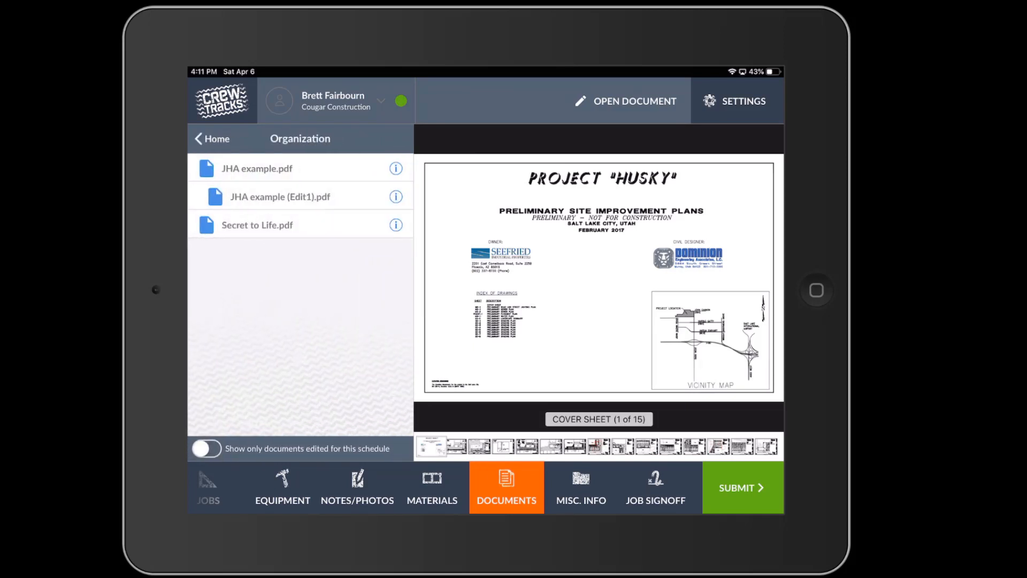
{"action": "left_click", "coordinate": [300, 197]}
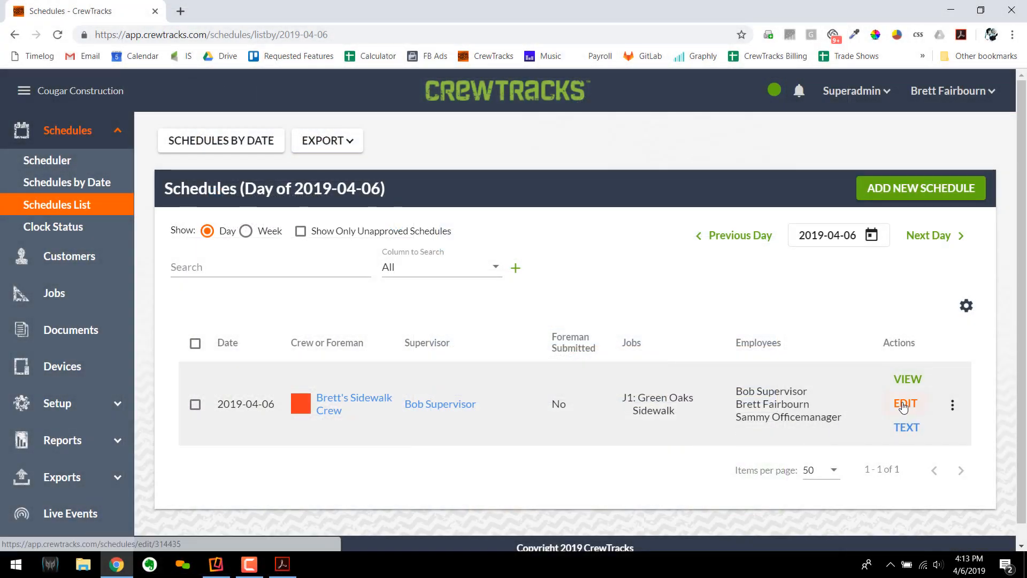
Edit the 2019-04-06 schedule to make Secret to Life.pdf a required document, and save the schedule.
{"action": "left_click", "coordinate": [904, 406]}
{"action": "scroll", "coordinate": [480, 429], "scroll_direction": "down", "scroll_amount": 10}
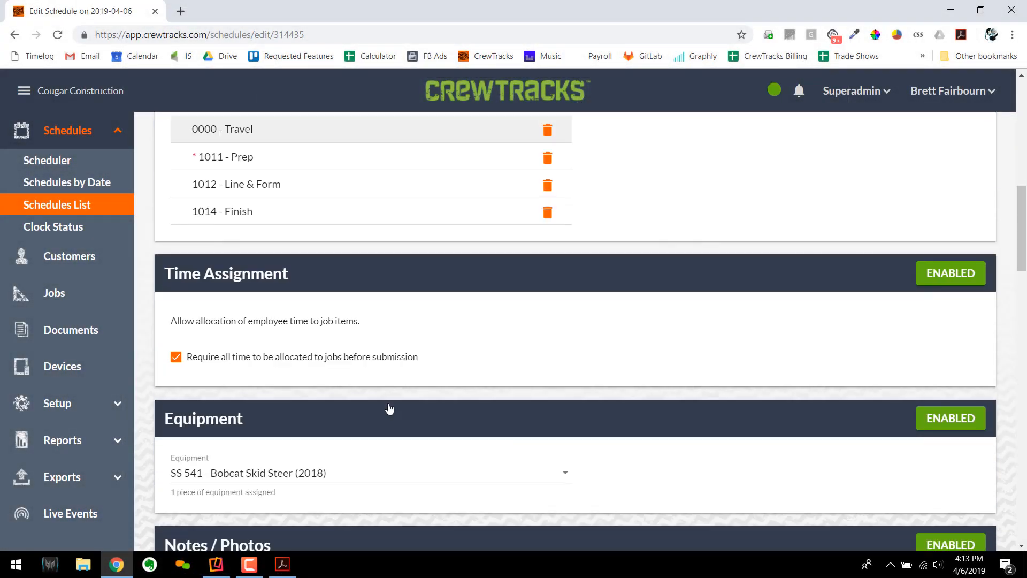
{"action": "scroll", "coordinate": [389, 410], "scroll_direction": "down", "scroll_amount": 20}
{"action": "scroll", "coordinate": [387, 418], "scroll_direction": "down", "scroll_amount": 3}
{"action": "scroll", "coordinate": [383, 406], "scroll_direction": "up", "scroll_amount": 6}
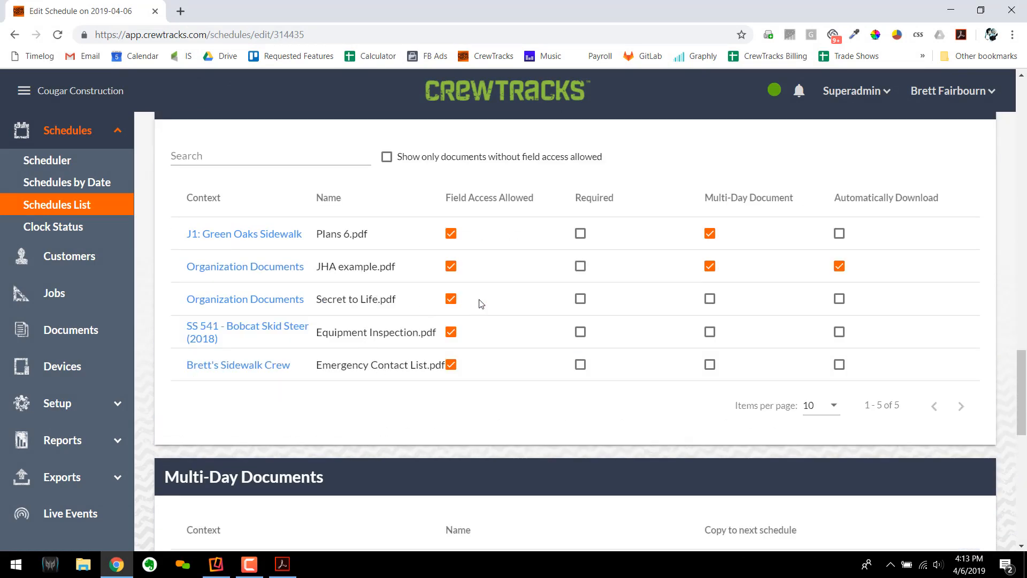
{"action": "left_click", "coordinate": [581, 301]}
{"action": "scroll", "coordinate": [484, 436], "scroll_direction": "down", "scroll_amount": 10}
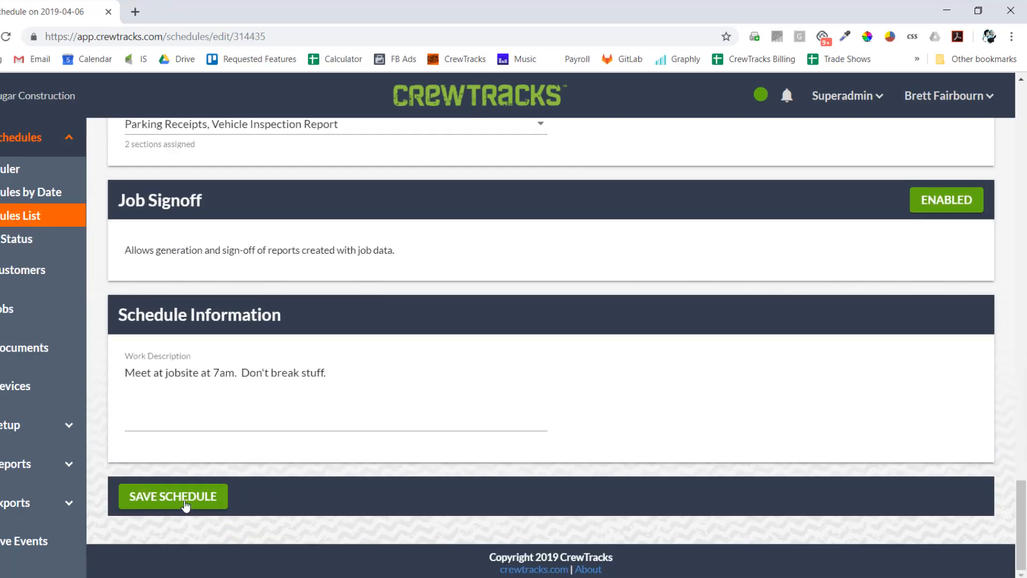
{"action": "left_click", "coordinate": [220, 472]}
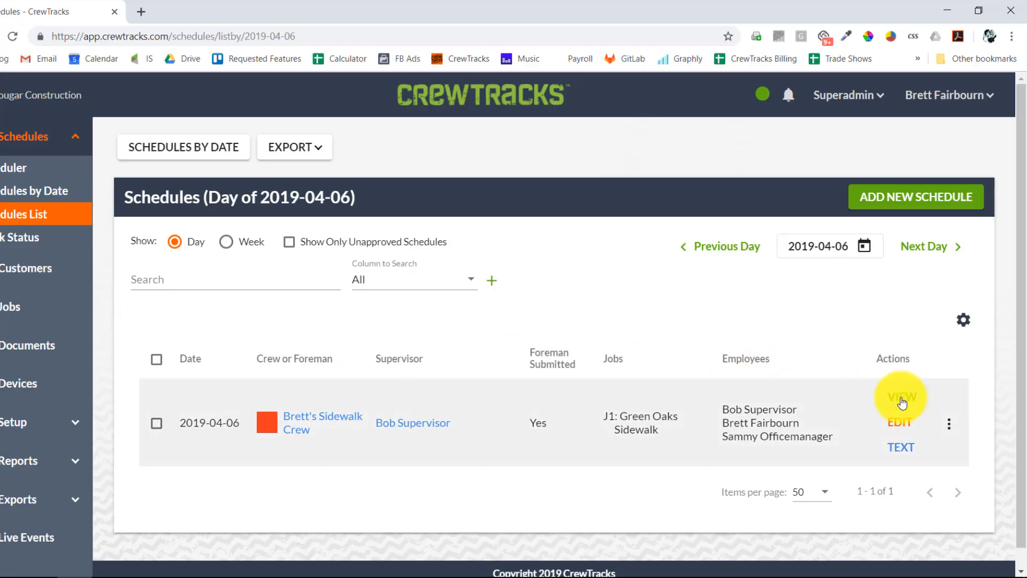
View the 2019-04-06 schedule's daily report and examine the edited and required status of its submitted documents.
{"action": "left_click", "coordinate": [899, 399]}
{"action": "scroll", "coordinate": [286, 430], "scroll_direction": "down", "scroll_amount": 9}
{"action": "scroll", "coordinate": [287, 429], "scroll_direction": "up", "scroll_amount": 3}
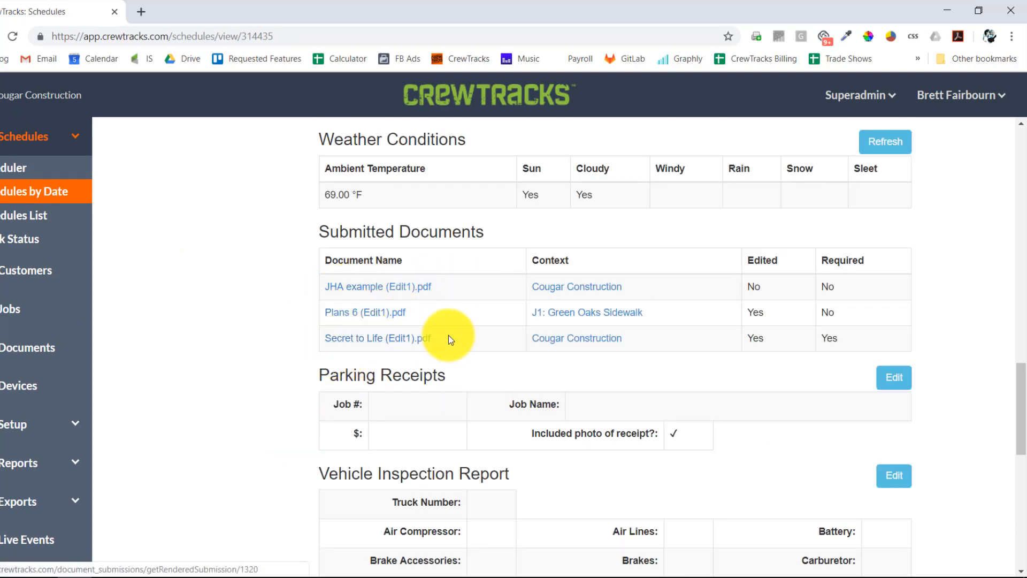
{"action": "left_click_drag", "start_coordinate": [764, 289], "coordinate": [746, 290]}
{"action": "left_click", "coordinate": [696, 290]}
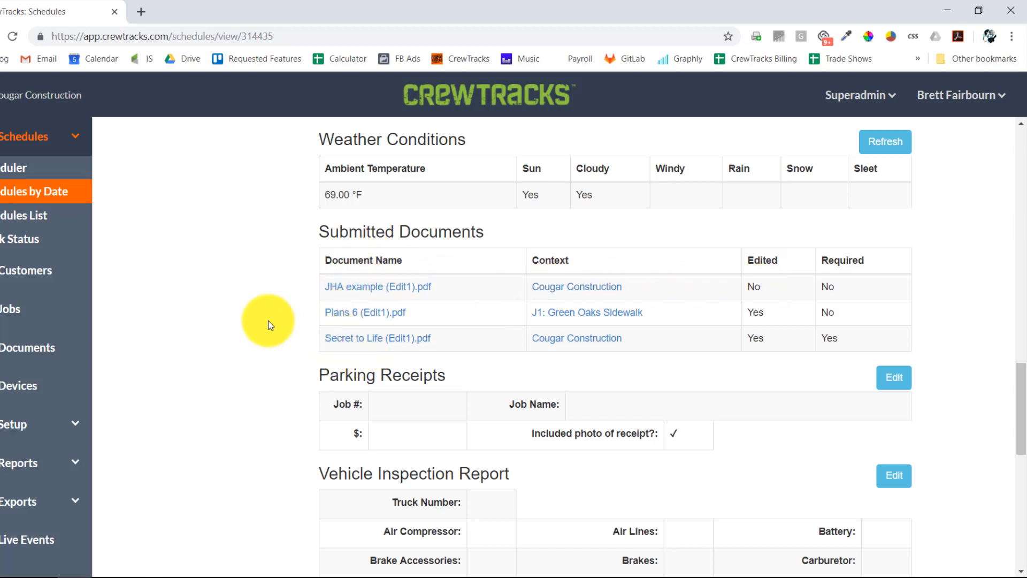
Open the schedule for editing and review its included documents and multi-day document settings.
{"action": "scroll", "coordinate": [276, 322], "scroll_direction": "up", "scroll_amount": 15}
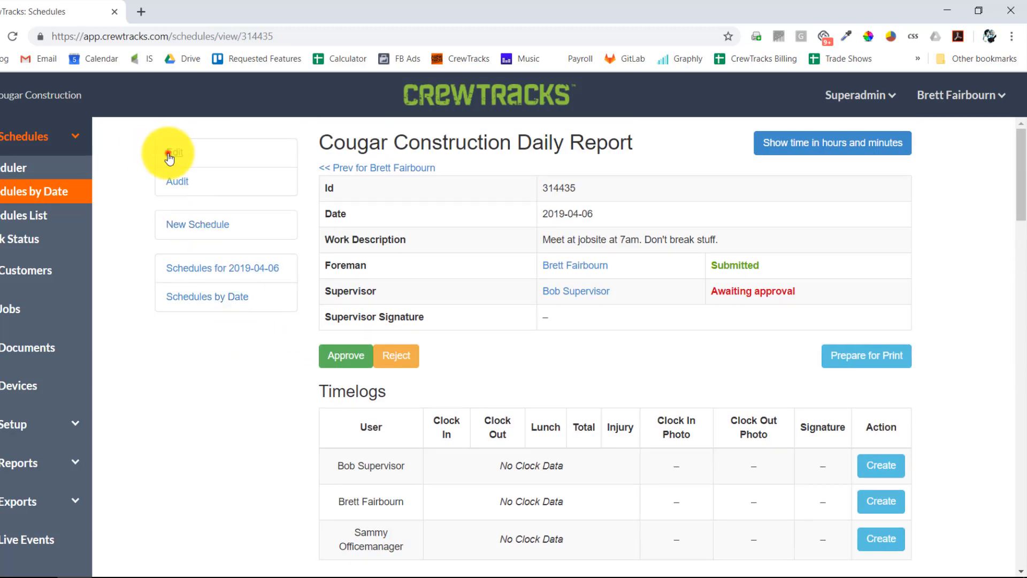
{"action": "left_click", "coordinate": [165, 154]}
{"action": "scroll", "coordinate": [189, 381], "scroll_direction": "down", "scroll_amount": 5}
{"action": "scroll", "coordinate": [189, 381], "scroll_direction": "down", "scroll_amount": 15}
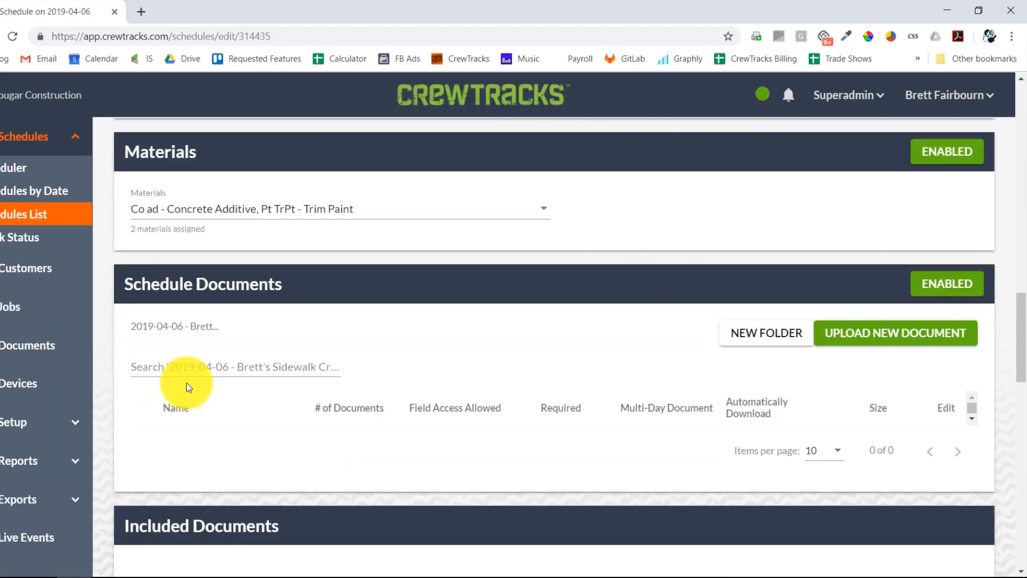
{"action": "scroll", "coordinate": [684, 345], "scroll_direction": "down", "scroll_amount": 5}
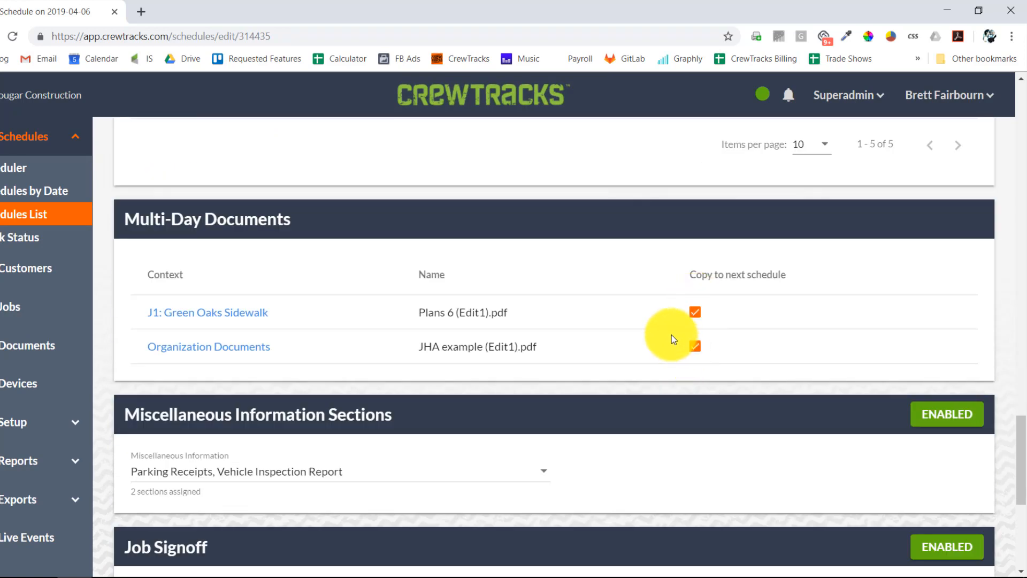
{"action": "scroll", "coordinate": [657, 321], "scroll_direction": "up", "scroll_amount": 7}
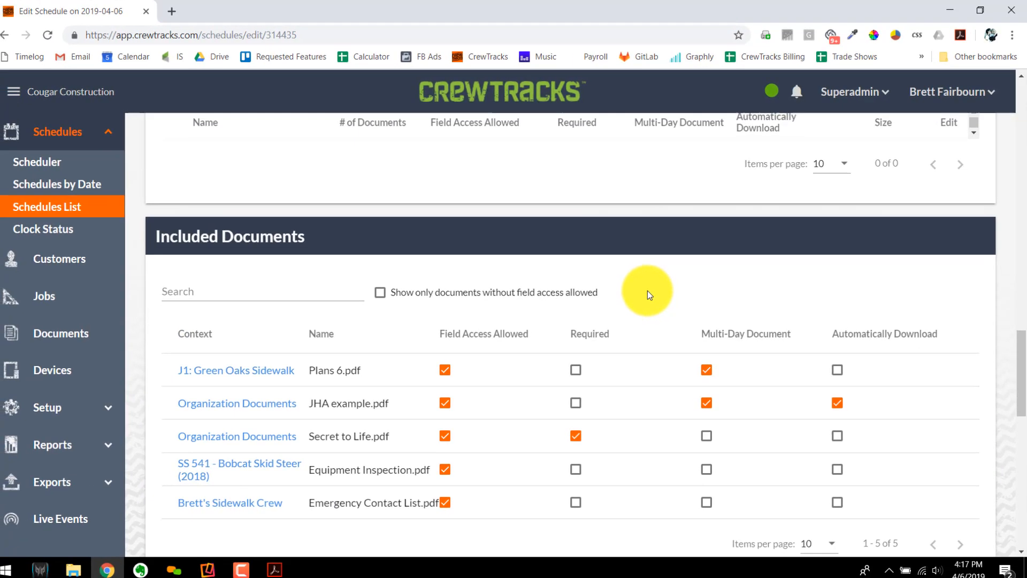
{"action": "scroll", "coordinate": [648, 291], "scroll_direction": "down", "scroll_amount": 3}
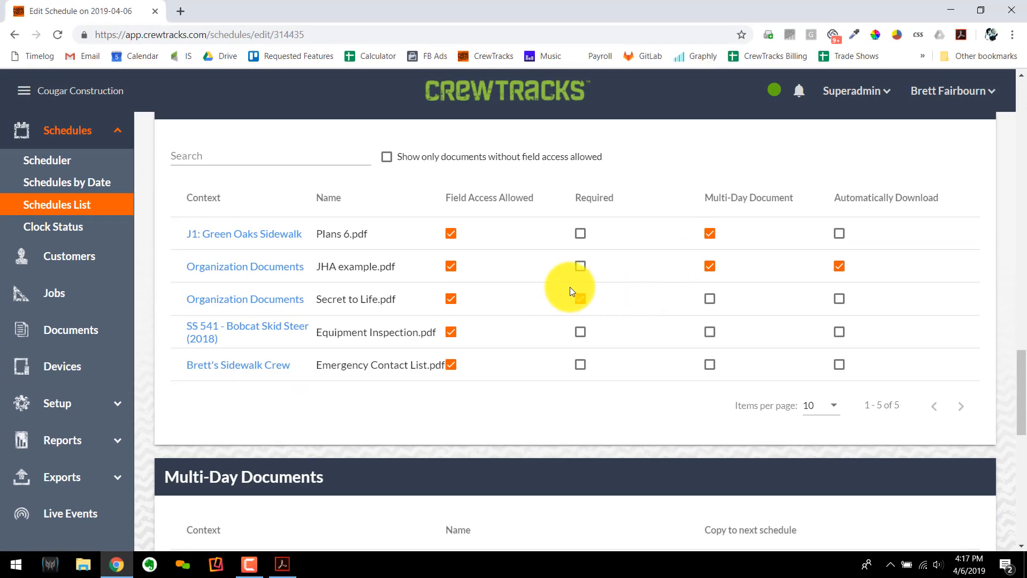
In the company documents, open the Green Oaks Sidewalk job folder and mark Plans 6.pdf as a multi-day document.
{"action": "left_click", "coordinate": [85, 334]}
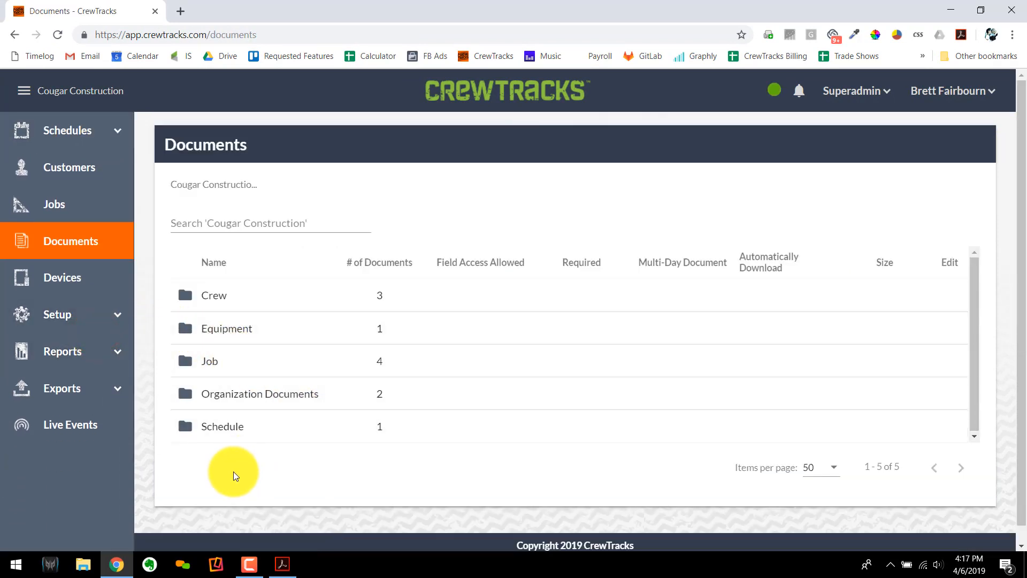
{"action": "left_click", "coordinate": [211, 360]}
{"action": "left_click", "coordinate": [212, 365]}
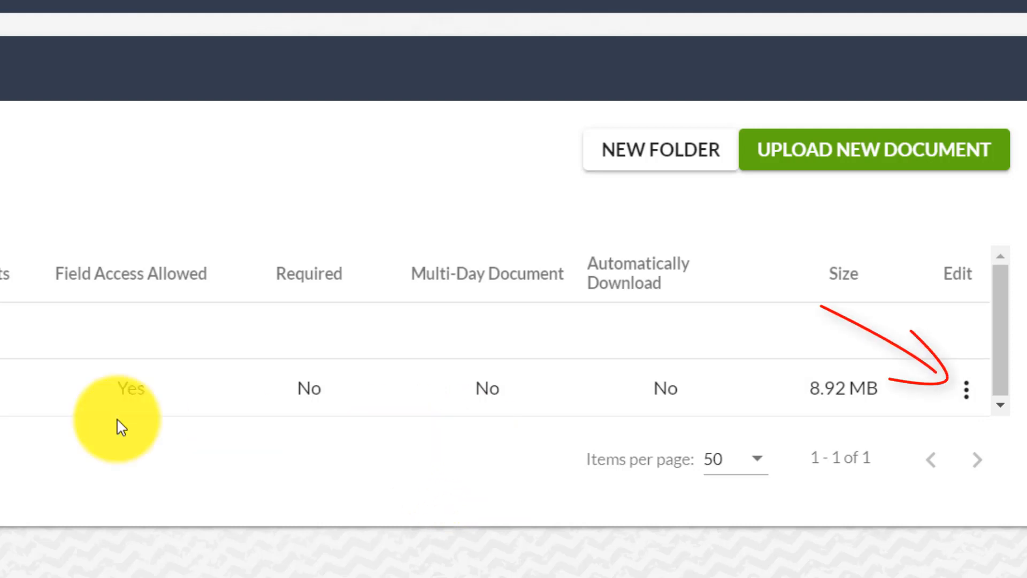
{"action": "left_click", "coordinate": [966, 389]}
{"action": "scroll", "coordinate": [910, 375], "scroll_direction": "down", "scroll_amount": 4}
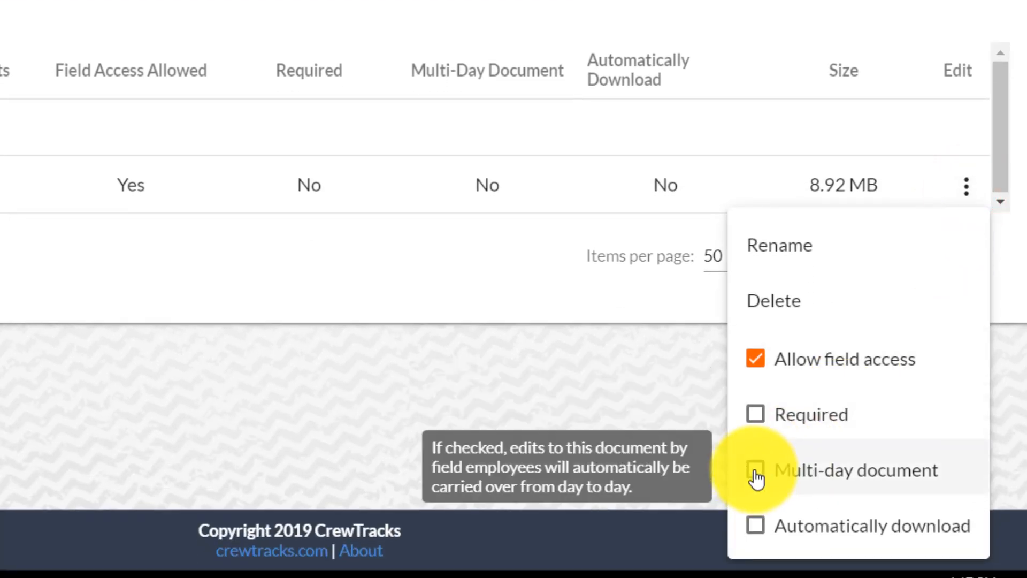
{"action": "left_click", "coordinate": [755, 472]}
{"action": "left_click", "coordinate": [290, 379]}
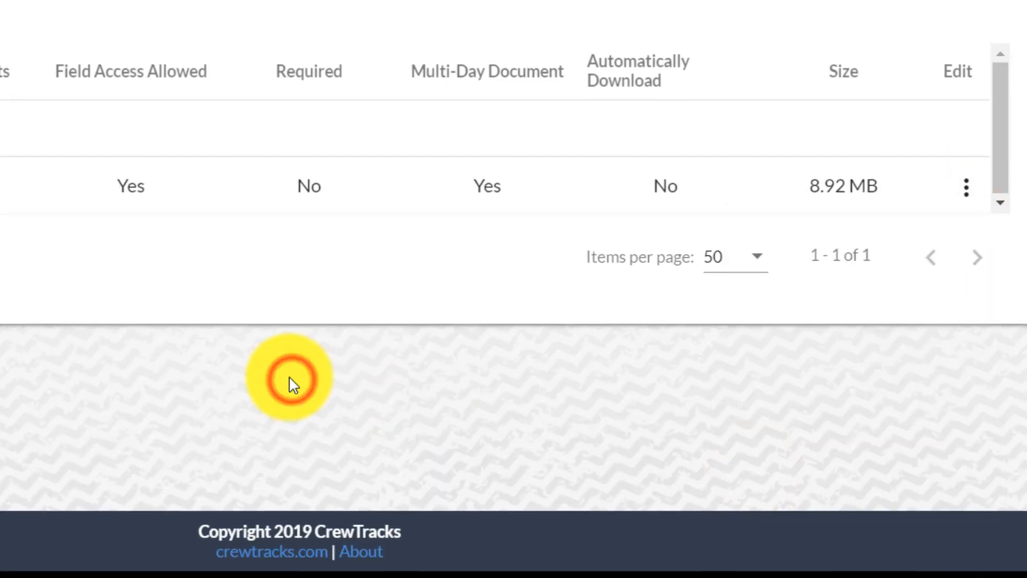
Review the document options available for Plans 6.pdf, and close them without changes.
{"action": "scroll", "coordinate": [331, 337], "scroll_direction": "up", "scroll_amount": 2}
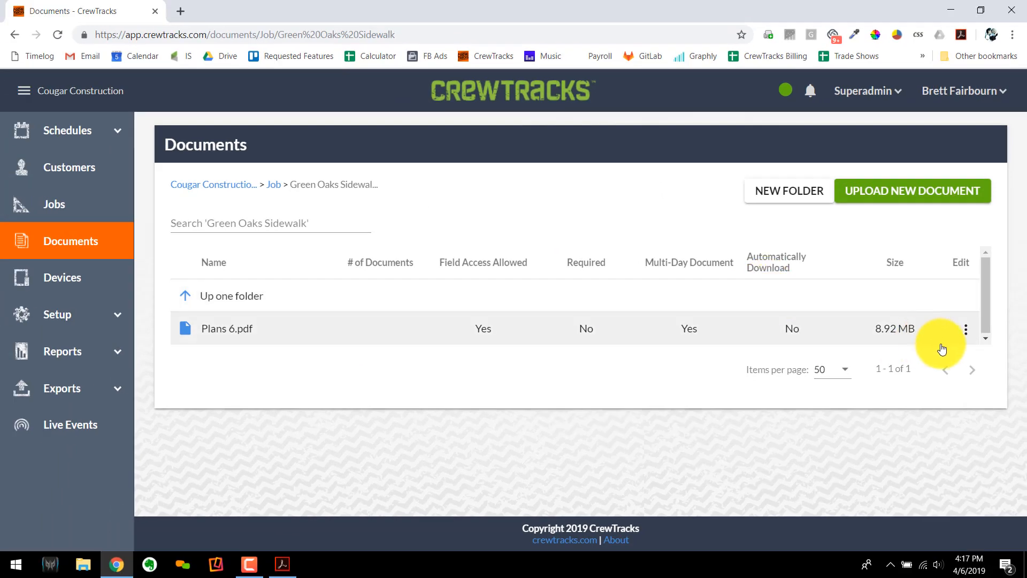
{"action": "left_click", "coordinate": [965, 329]}
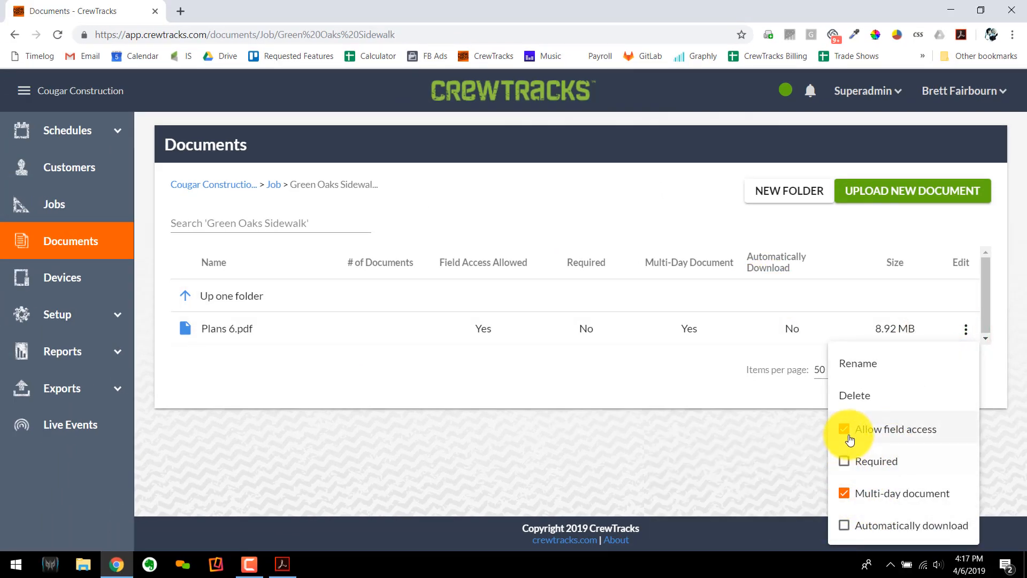
{"action": "left_click", "coordinate": [778, 430]}
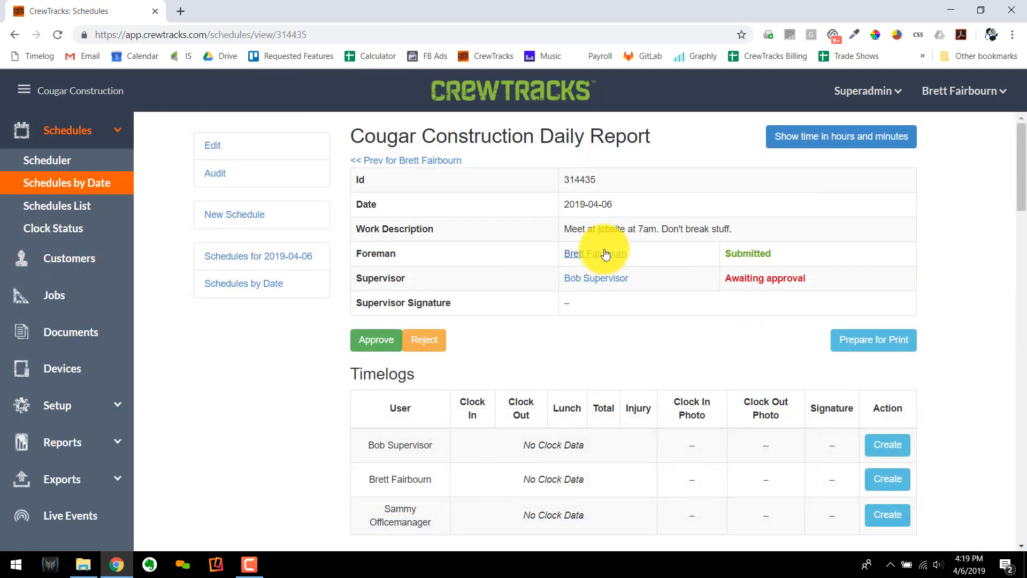
Reject the 2019-04-06 schedule with the reason "I want to show you a required field".
{"action": "left_click", "coordinate": [436, 338]}
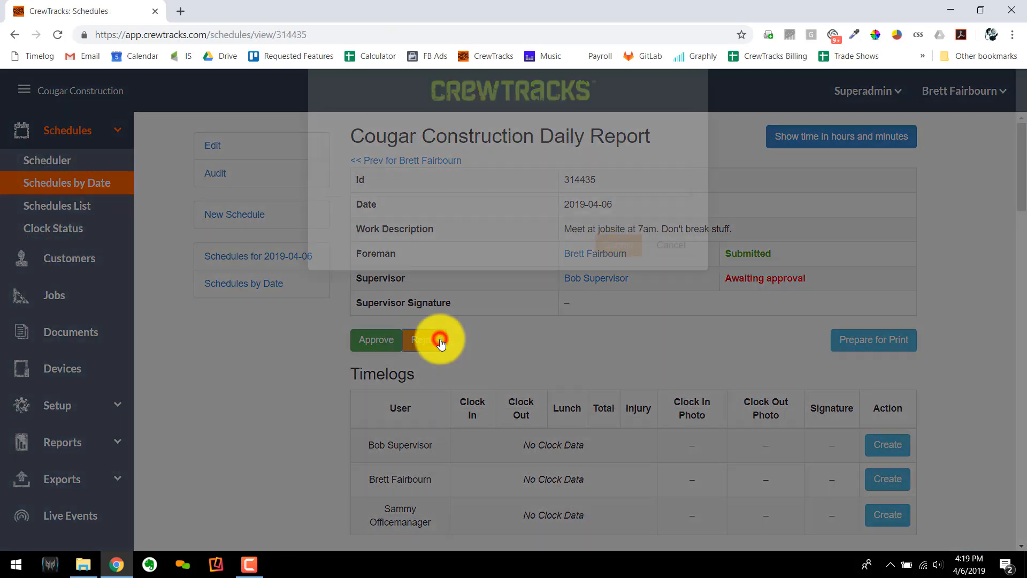
{"action": "left_click", "coordinate": [434, 217]}
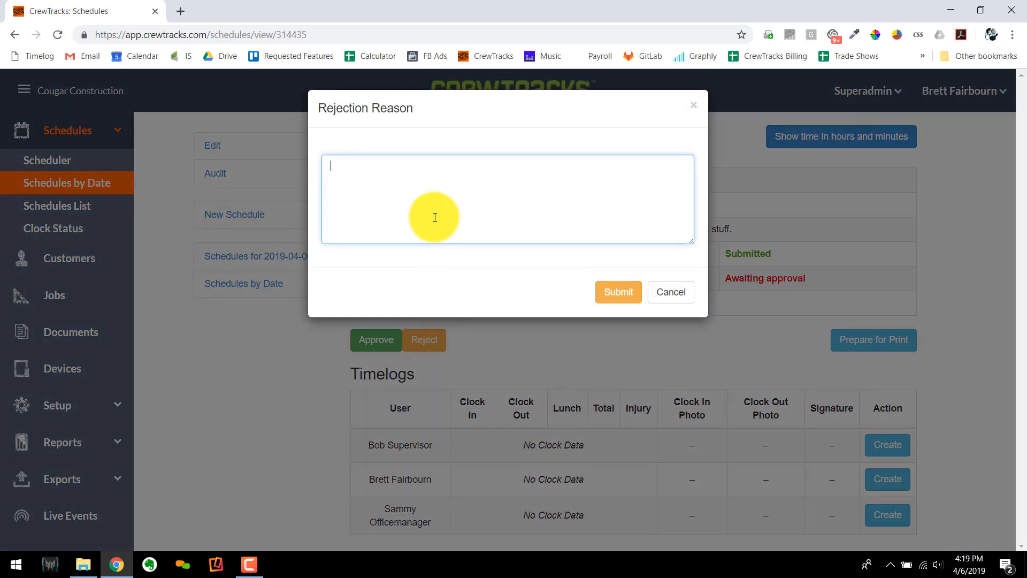
{"action": "type", "text": "I want to show you a required field"}
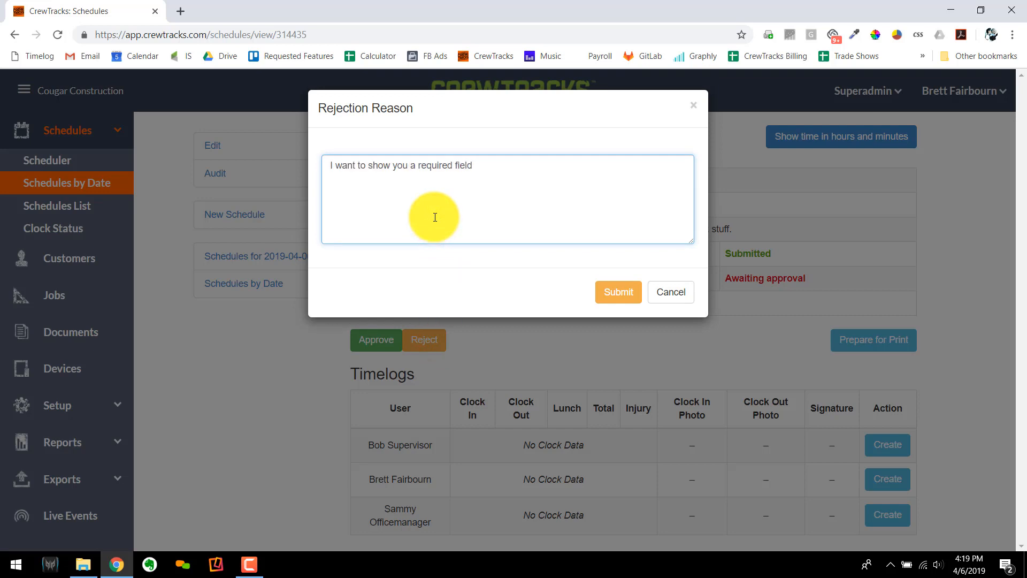
{"action": "left_click", "coordinate": [607, 292]}
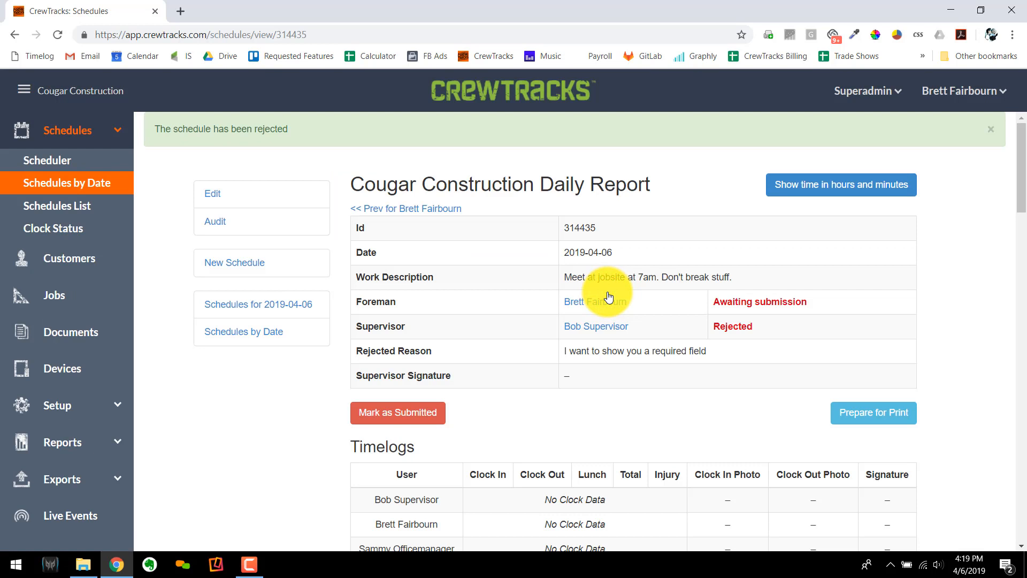
Edit the rejected schedule and upload JHA example with required field from Examples for Document Management to its schedule documents.
{"action": "left_click", "coordinate": [214, 194]}
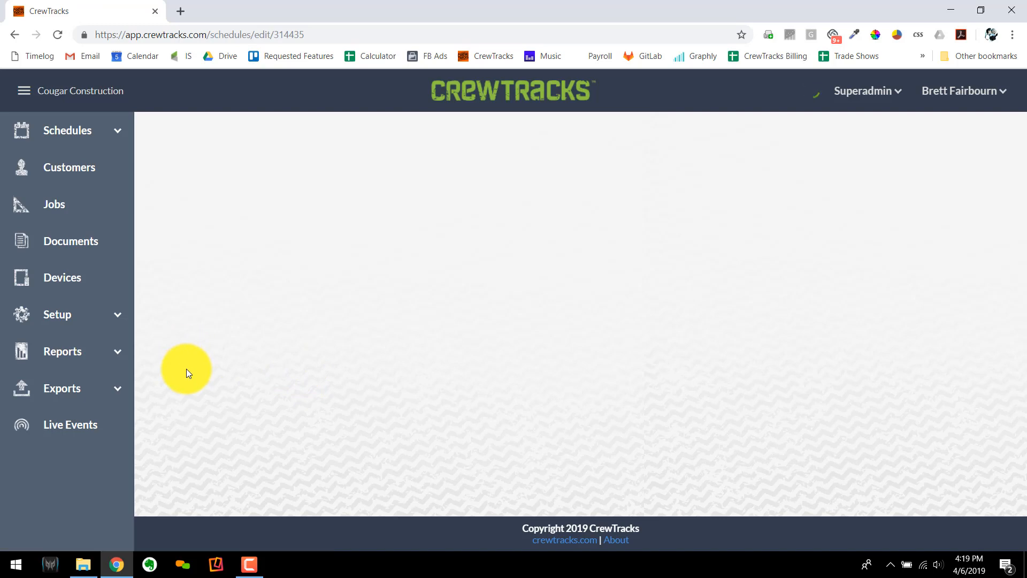
{"action": "scroll", "coordinate": [150, 387], "scroll_direction": "down", "scroll_amount": 15}
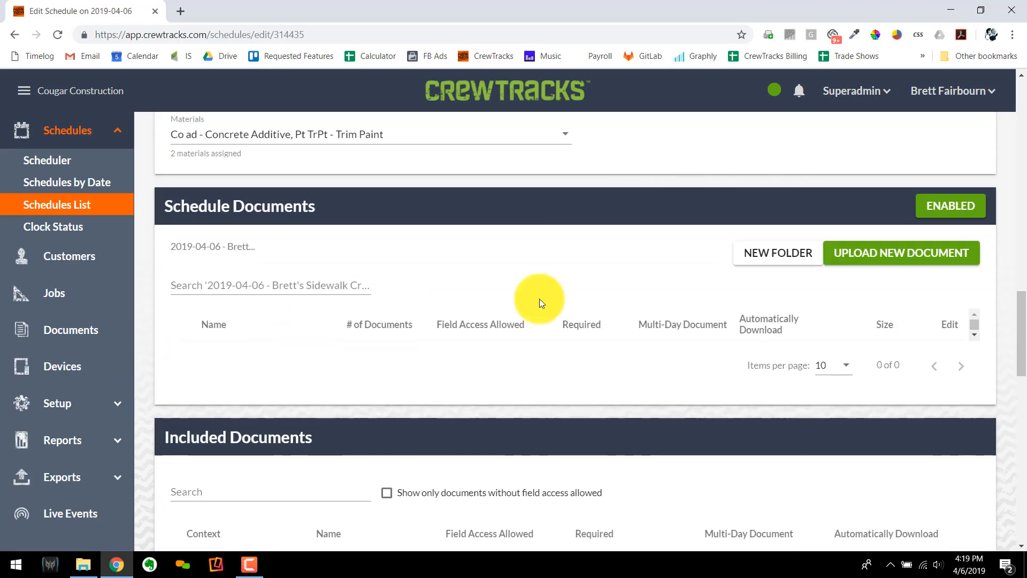
{"action": "left_click", "coordinate": [857, 271]}
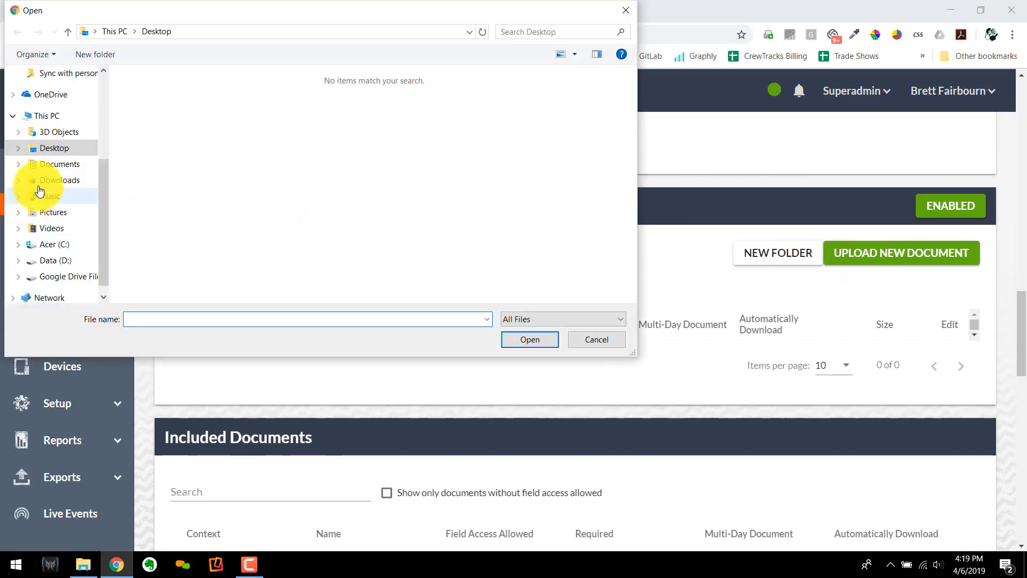
{"action": "left_click", "coordinate": [51, 172]}
{"action": "double_click", "coordinate": [160, 166]}
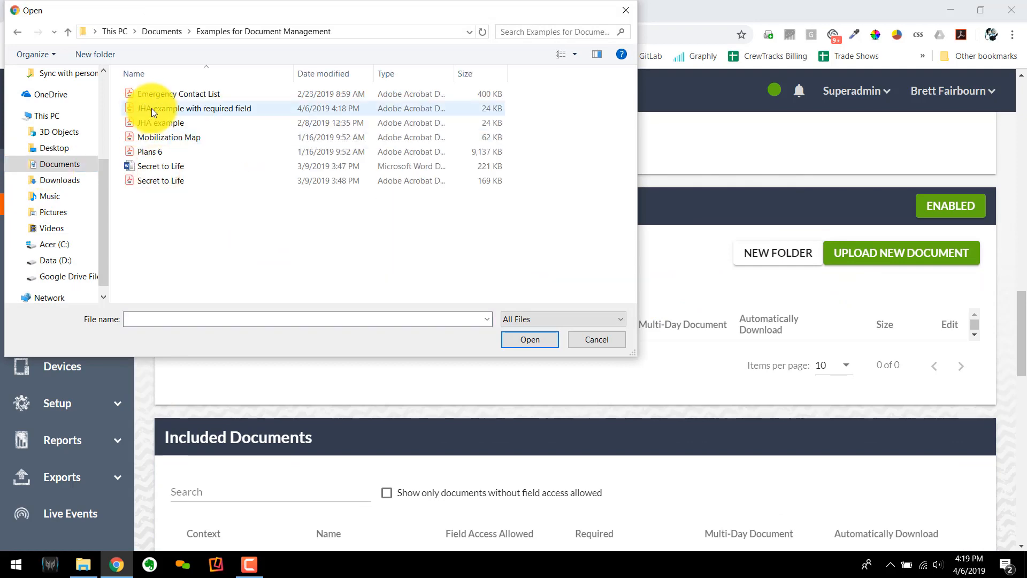
{"action": "double_click", "coordinate": [131, 107]}
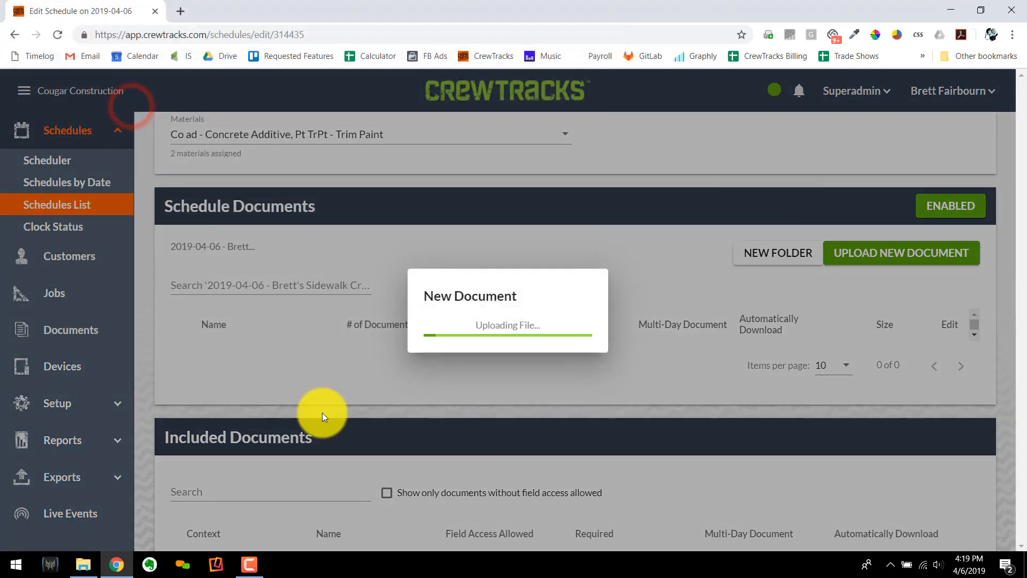
{"action": "left_click", "coordinate": [570, 344]}
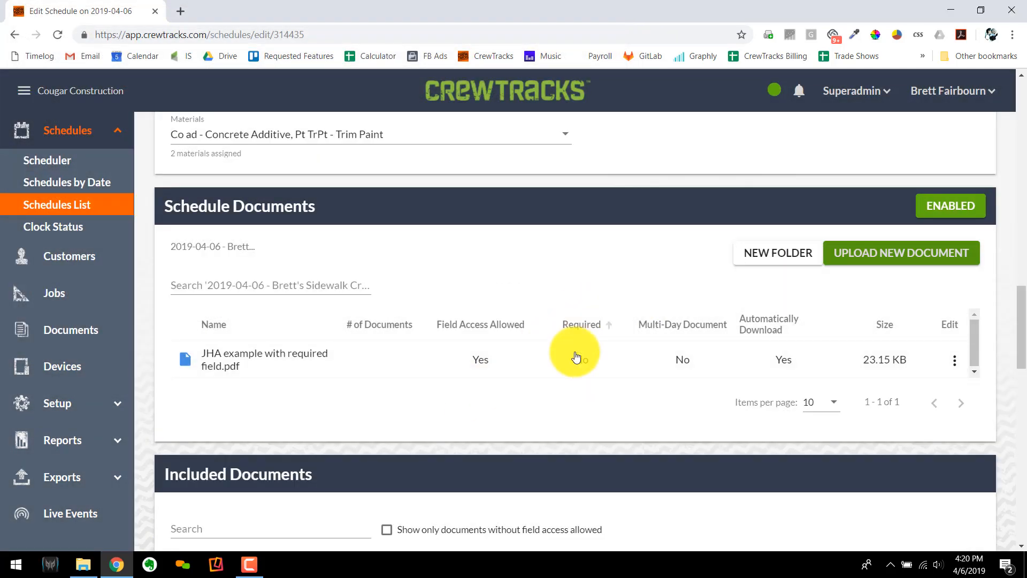
Switch to the CrewTracks field app, acknowledge the schedule rejection, and open JHA example with required field.pdf from the schedule's documents.
{"action": "scroll", "coordinate": [631, 449], "scroll_direction": "down", "scroll_amount": 15}
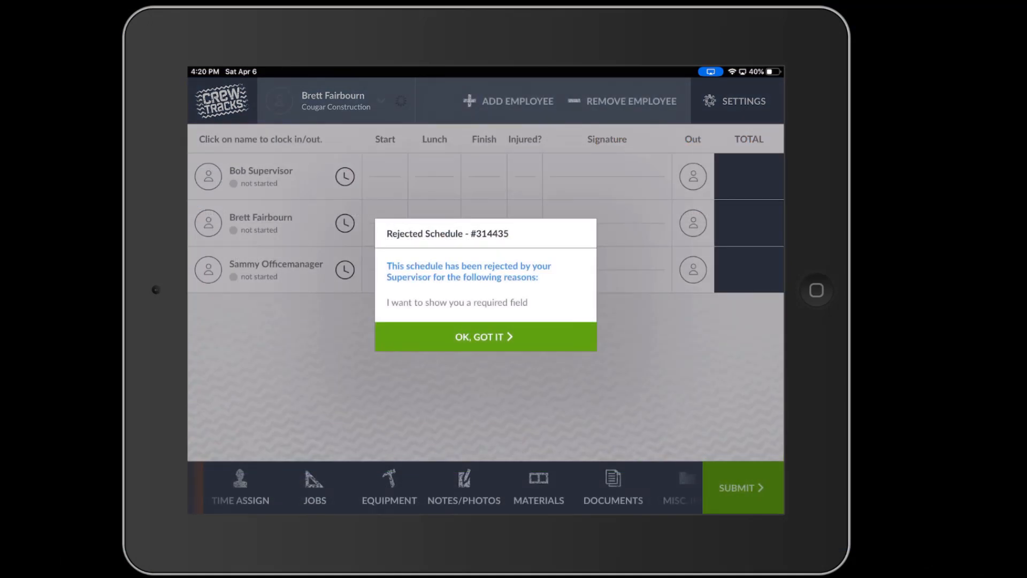
{"action": "left_click", "coordinate": [485, 337]}
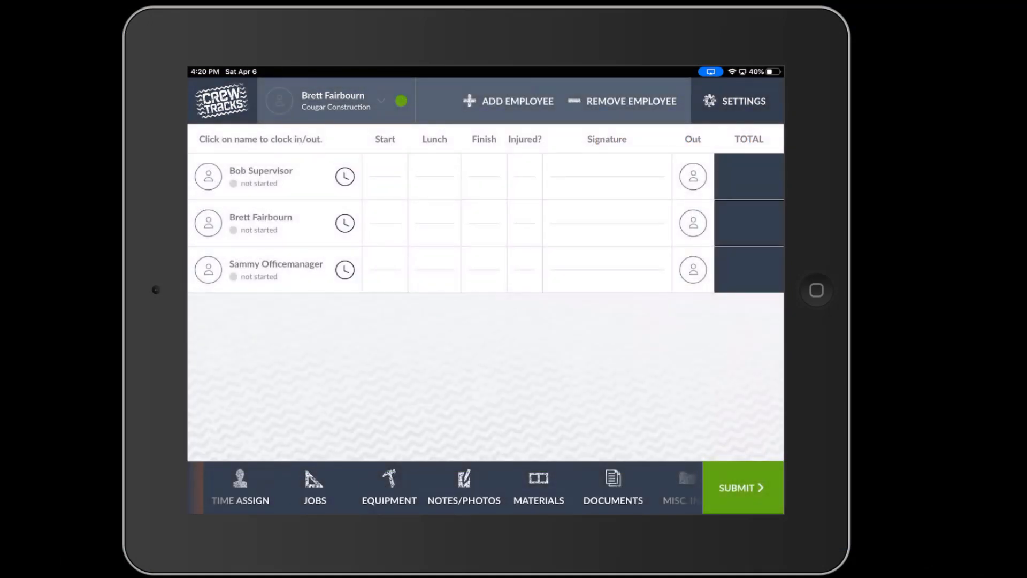
{"action": "left_click", "coordinate": [613, 487]}
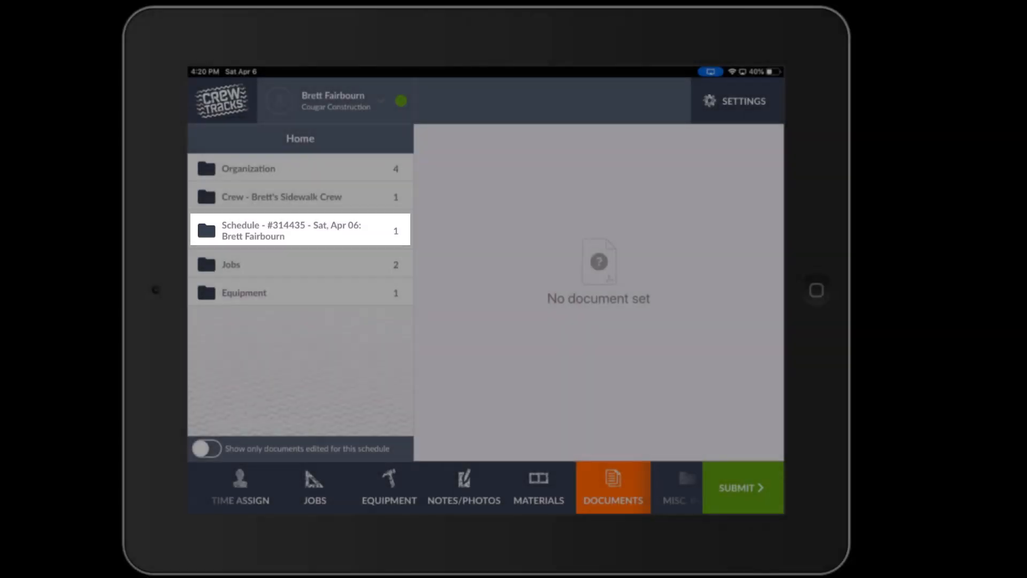
{"action": "left_click", "coordinate": [300, 230]}
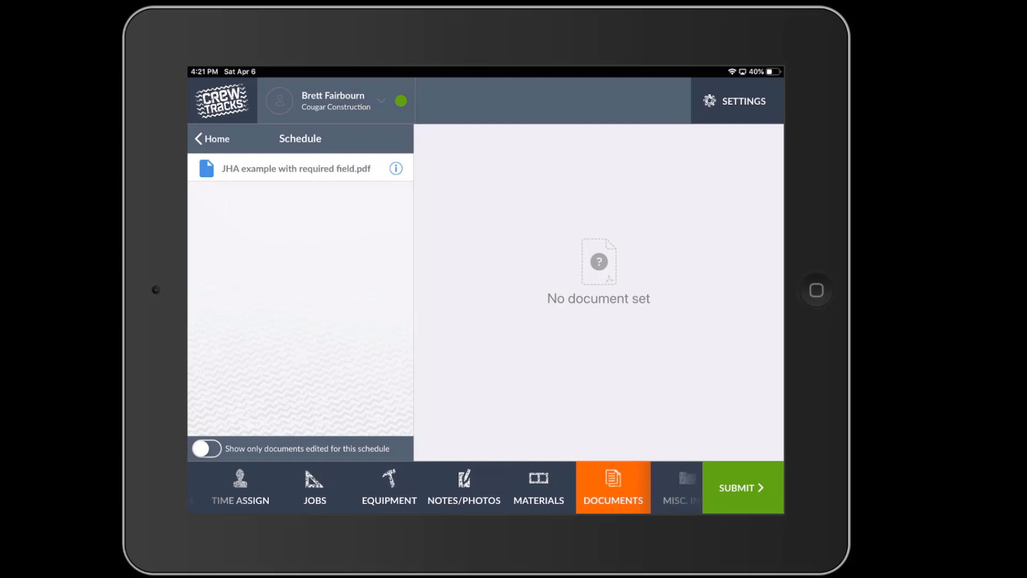
{"action": "left_click", "coordinate": [296, 168]}
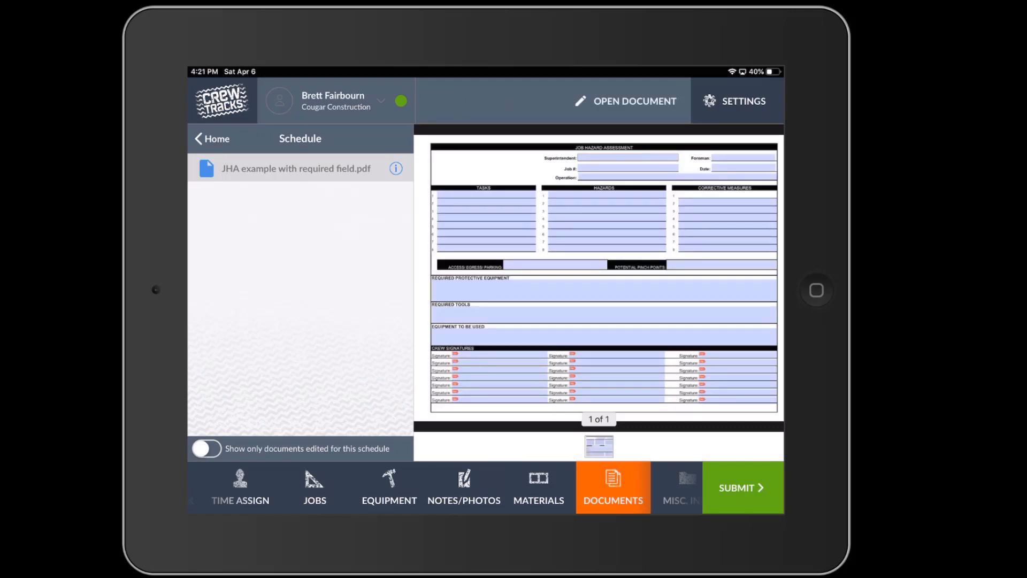
{"action": "left_click", "coordinate": [626, 101]}
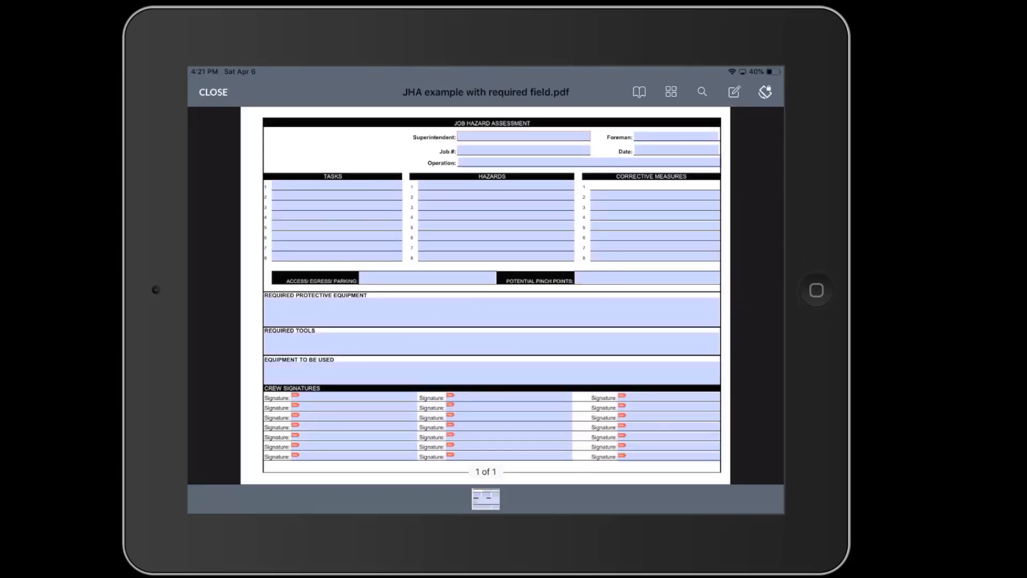
Set the form's Job # to 89 and save it as an Edit1 copy, leaving the required Superintendent field blank.
{"action": "left_click", "coordinate": [523, 150]}
{"action": "type", "text": "89"}
{"action": "left_click", "coordinate": [736, 470]}
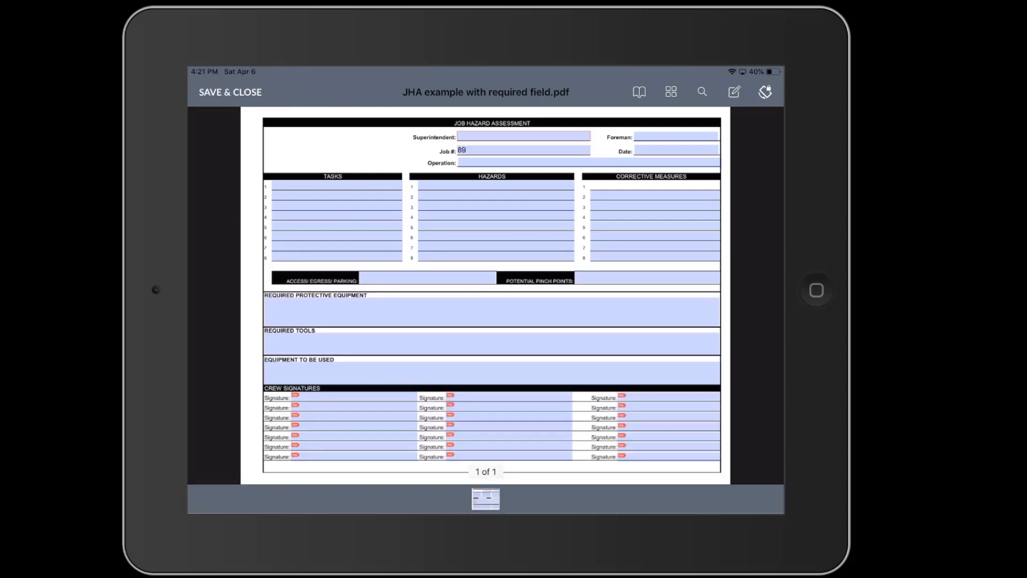
{"action": "left_click", "coordinate": [230, 92]}
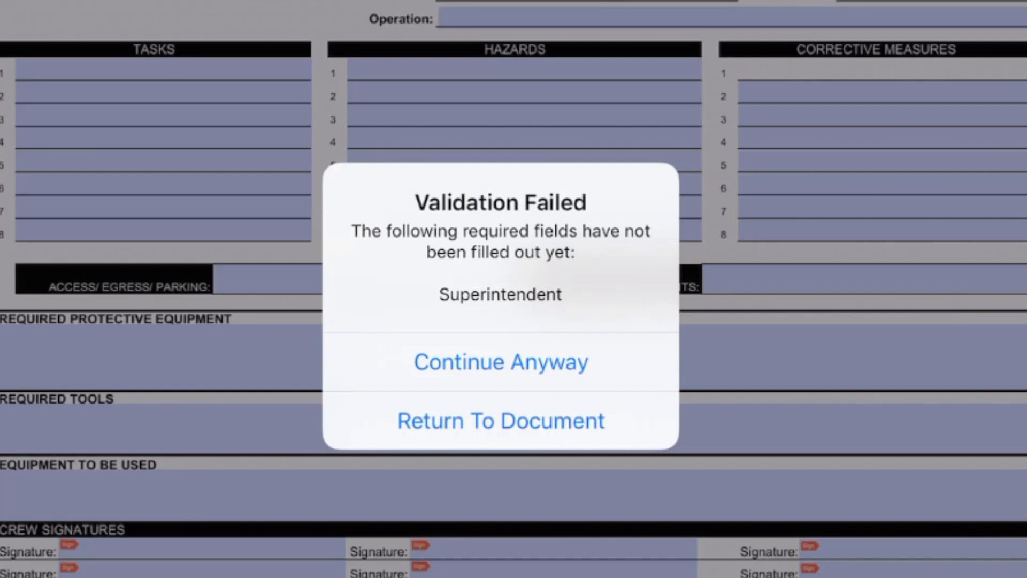
{"action": "left_click", "coordinate": [502, 362]}
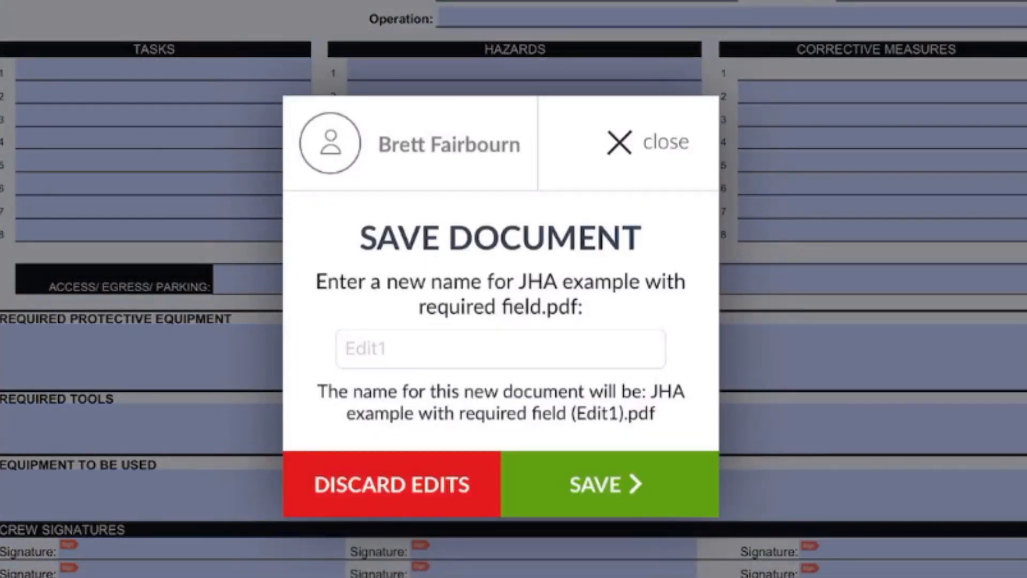
{"action": "left_click", "coordinate": [605, 484]}
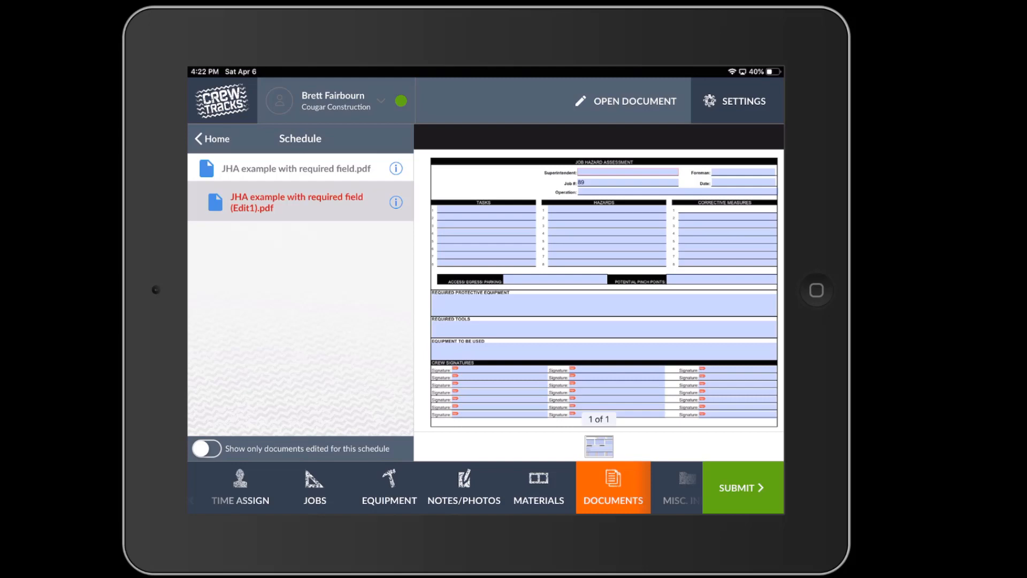
Try to submit the schedule, and fill in the superintendent's name in the Edit1 copy of the JHA form and save it.
{"action": "left_click", "coordinate": [742, 487]}
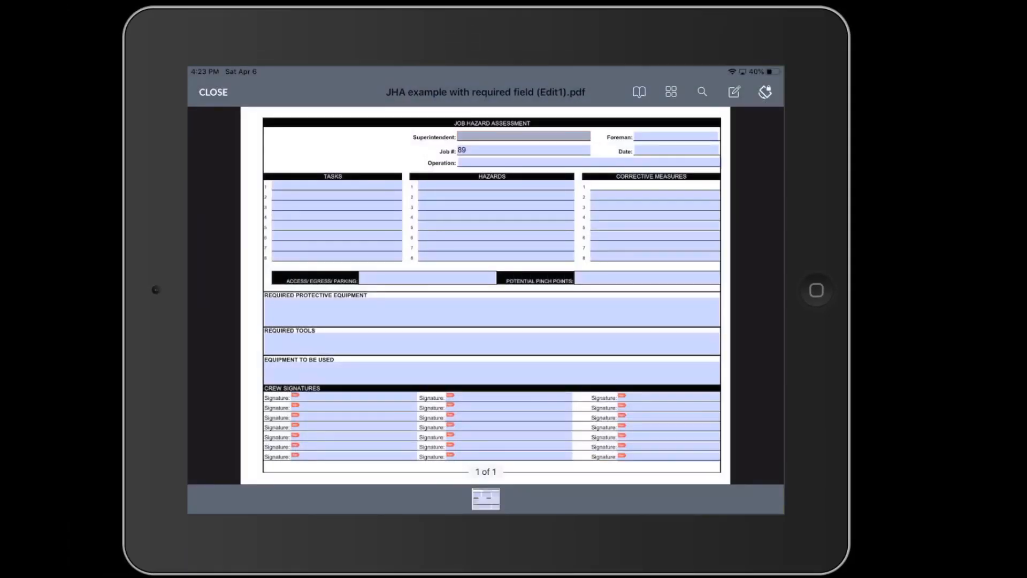
{"action": "left_click", "coordinate": [524, 136]}
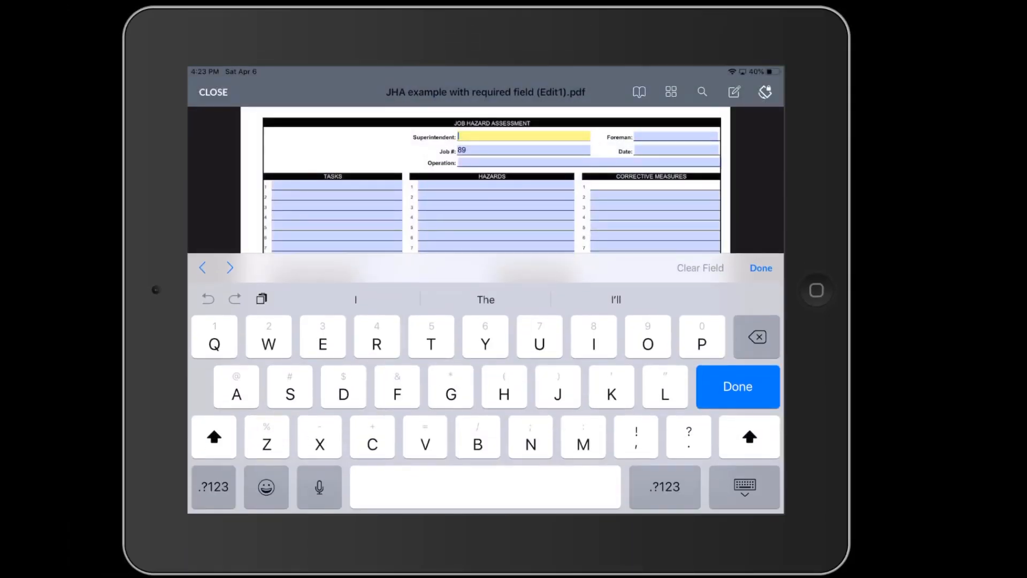
{"action": "left_click", "coordinate": [760, 267]}
{"action": "left_click", "coordinate": [228, 92]}
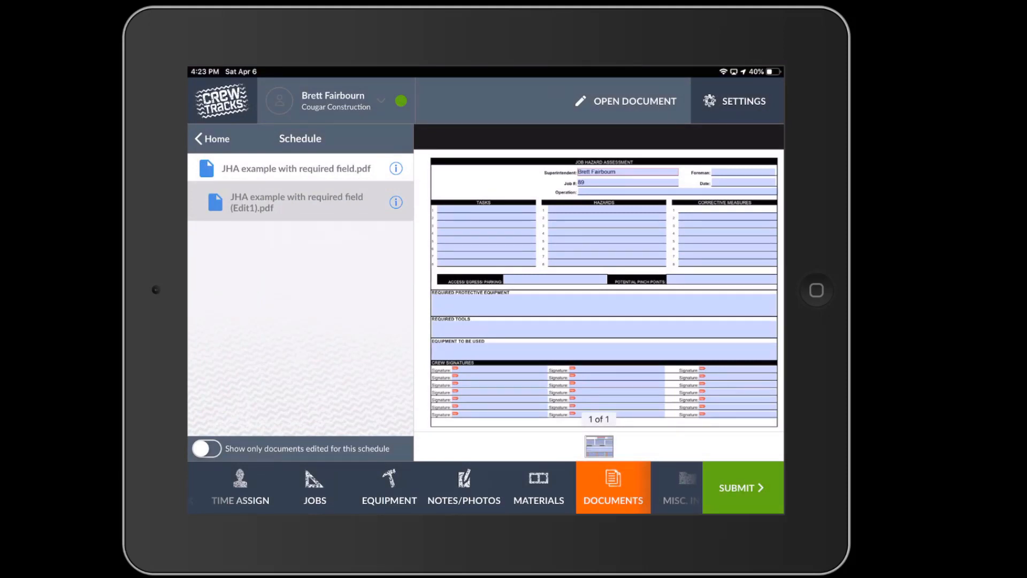
Start submitting the schedule with the completed JHA form, and cancel at the confirmation.
{"action": "left_click", "coordinate": [741, 488]}
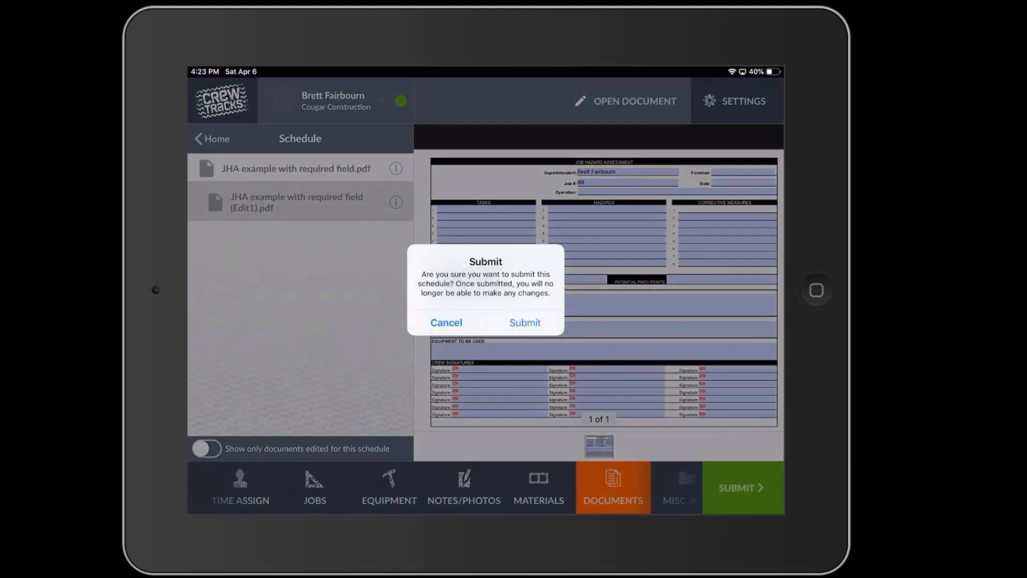
{"action": "left_click", "coordinate": [446, 322]}
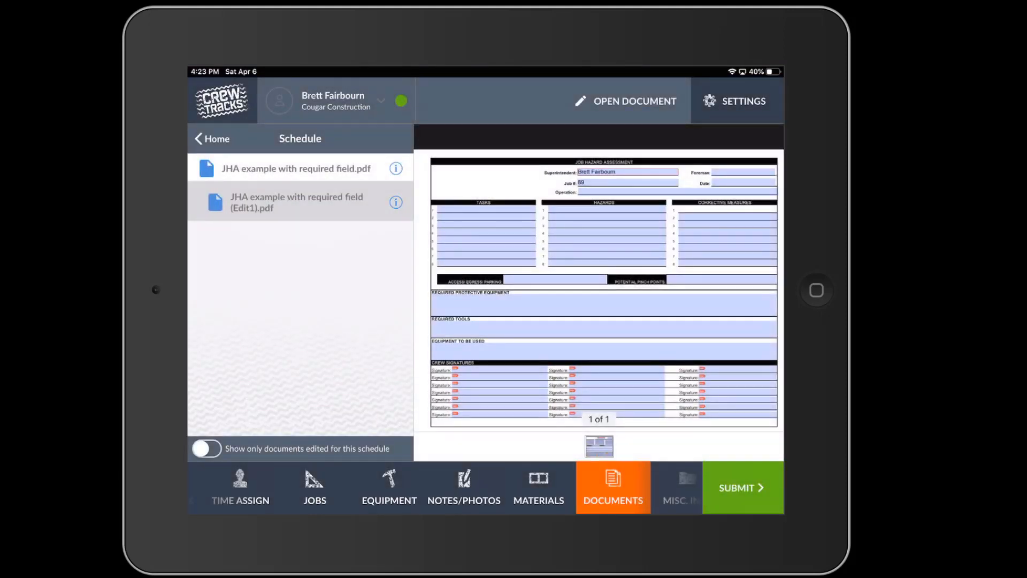